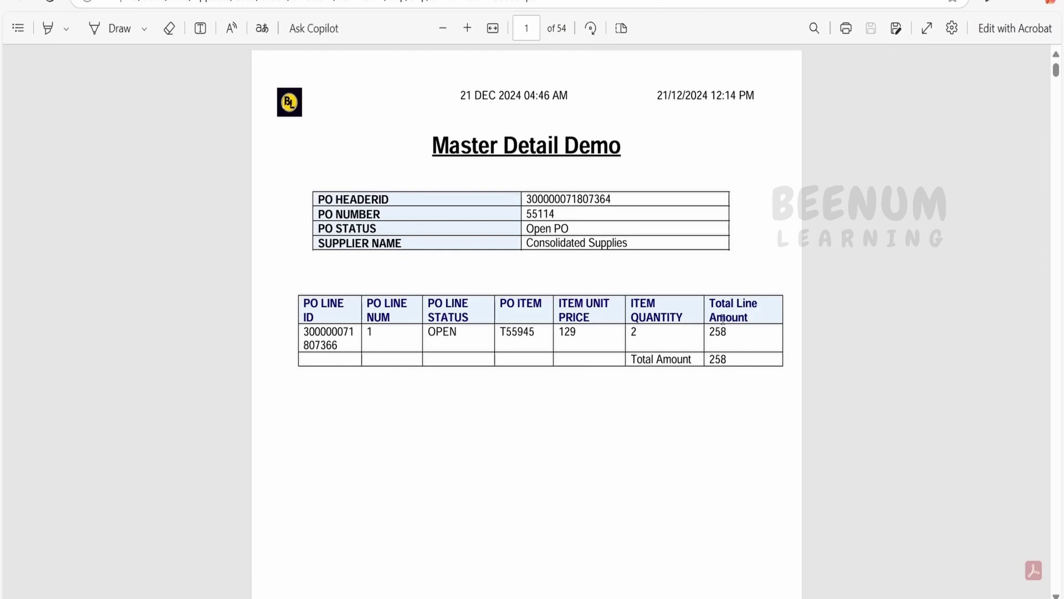
# - Review each PO's lines and Total Amount on PDF pages 1–3, then return to the Word template
pyautogui.scroll(-7, 748, 327)
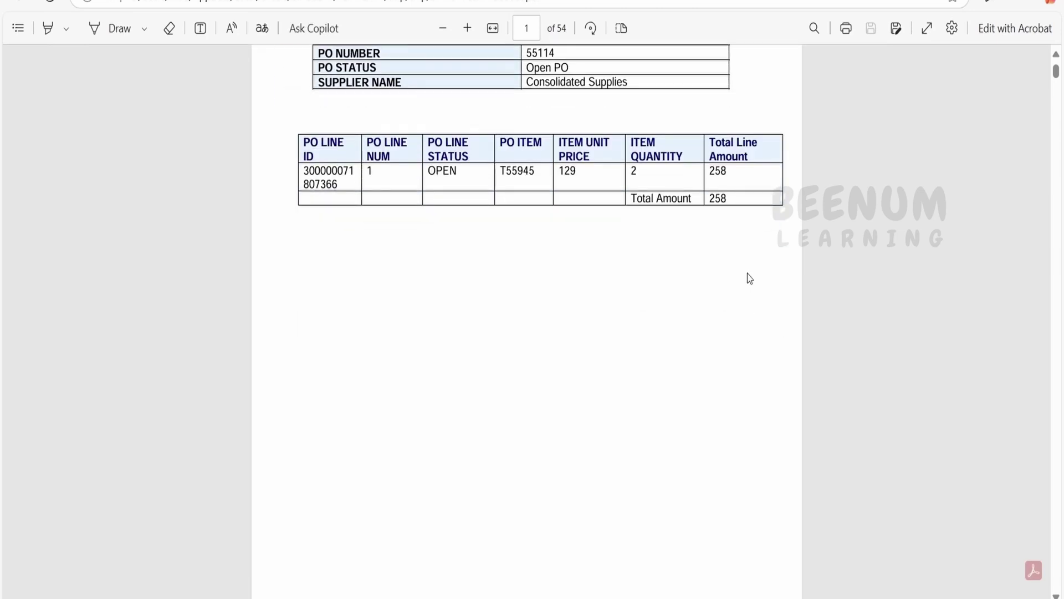
pyautogui.scroll(-10, 737, 220)
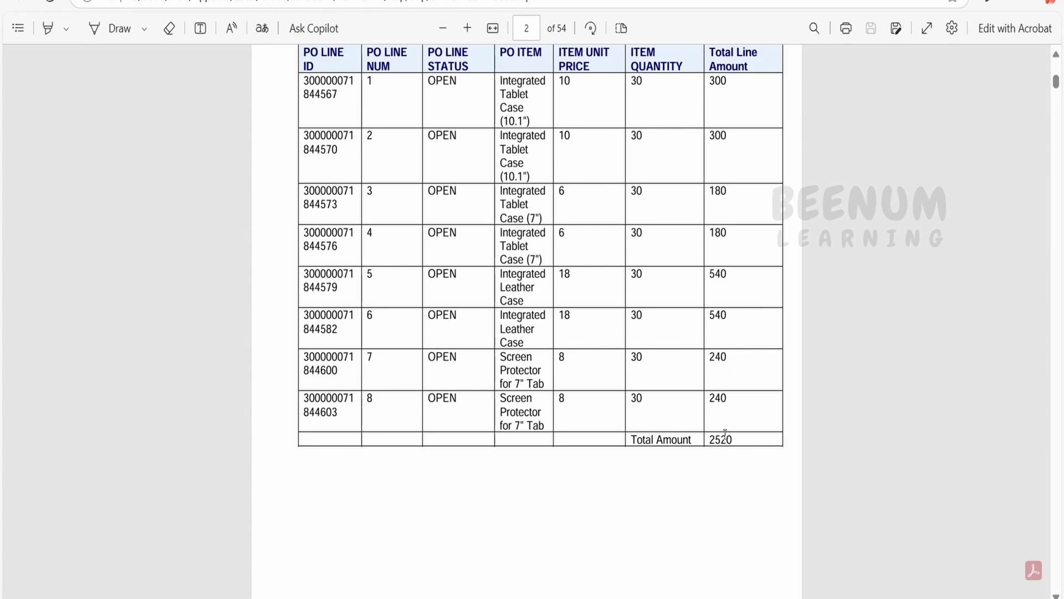
pyautogui.scroll(2, 736, 444)
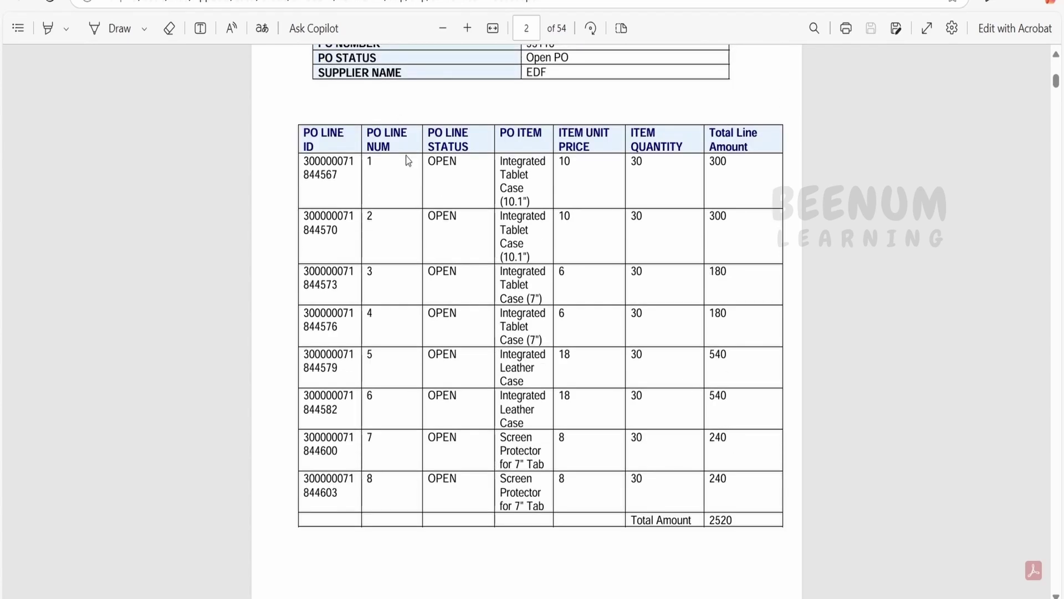
pyautogui.scroll(2, 411, 209)
pyautogui.scroll(-10, 559, 305)
pyautogui.scroll(-11, 559, 304)
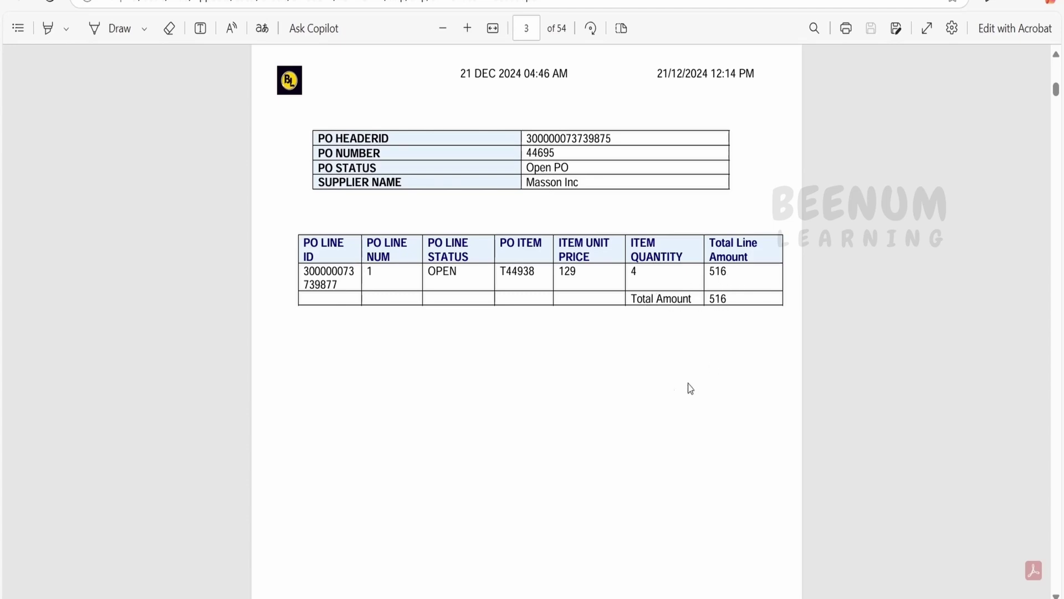
pyautogui.hotkey('alt', 'Tab')
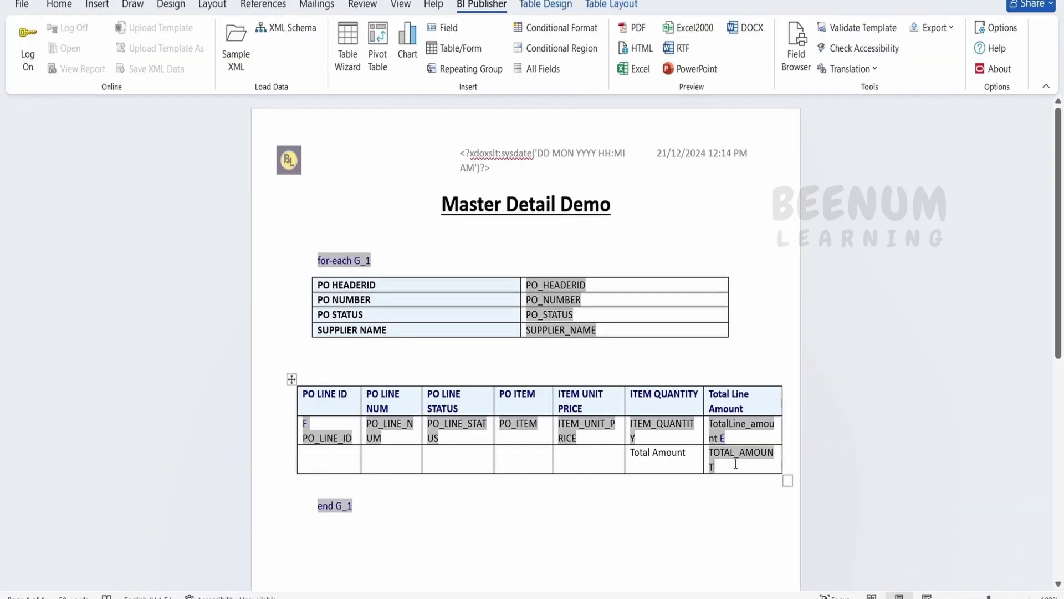
# - Remove the borders from the five empty cells in the totals row
pyautogui.click(324, 481)
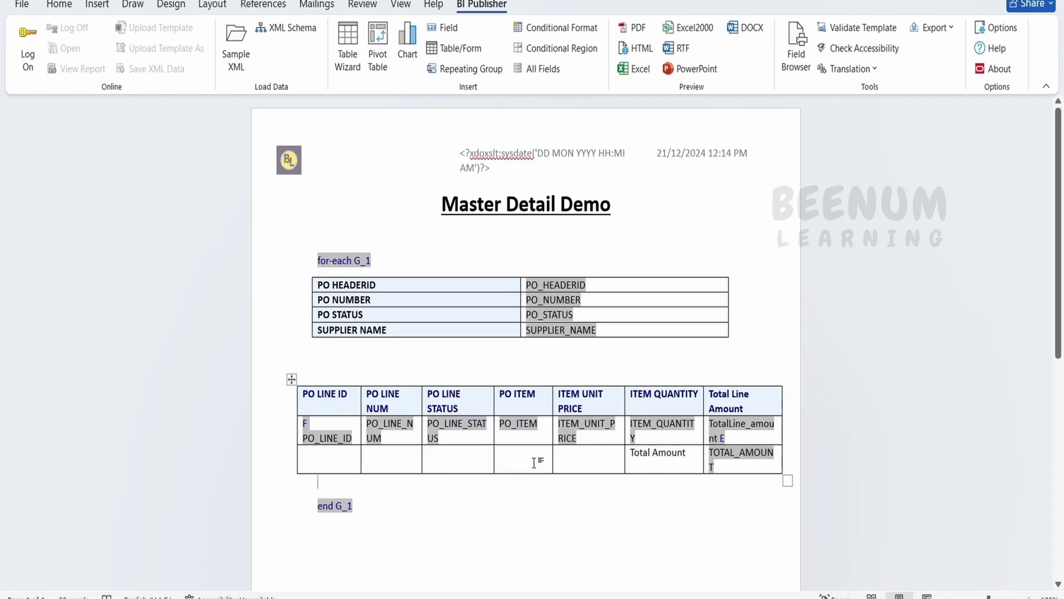
pyautogui.moveTo(572, 458); pyautogui.dragTo(311, 459)
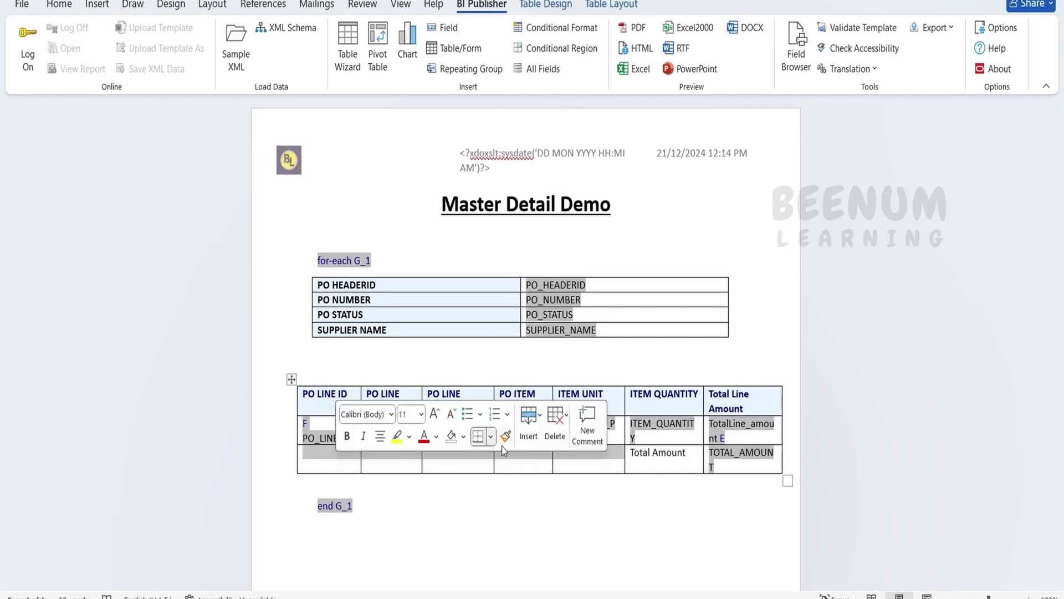
pyautogui.click(492, 437)
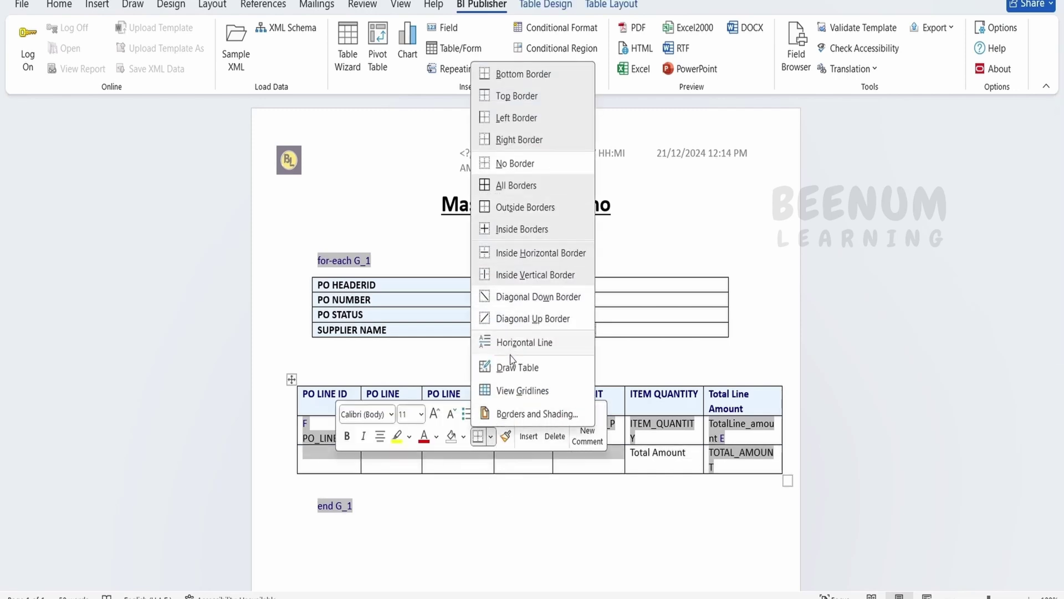
pyautogui.click(516, 164)
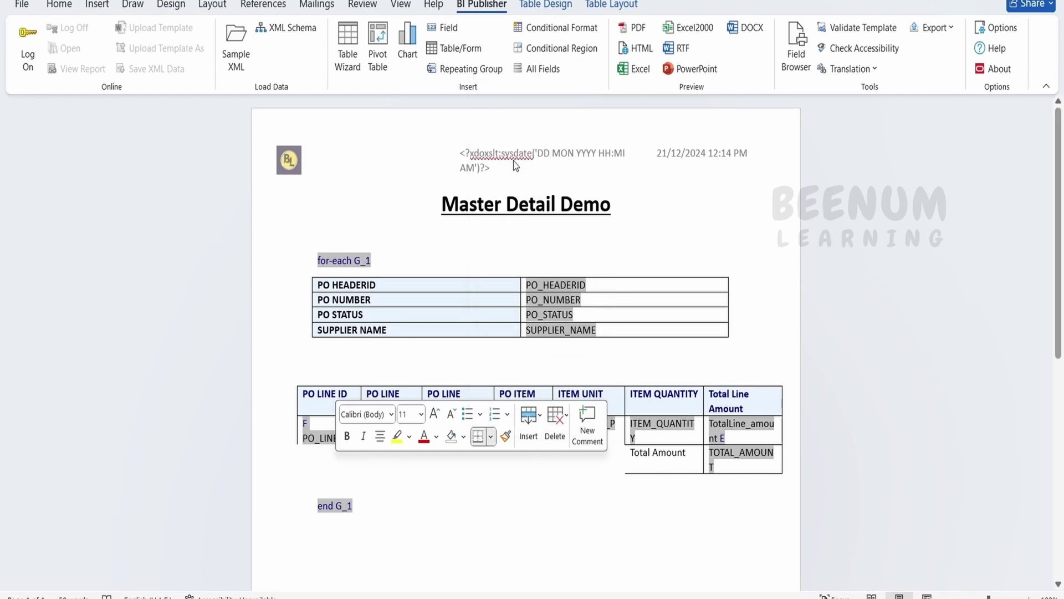
# - Restore All Borders on every cell of the detail row
pyautogui.click(670, 435)
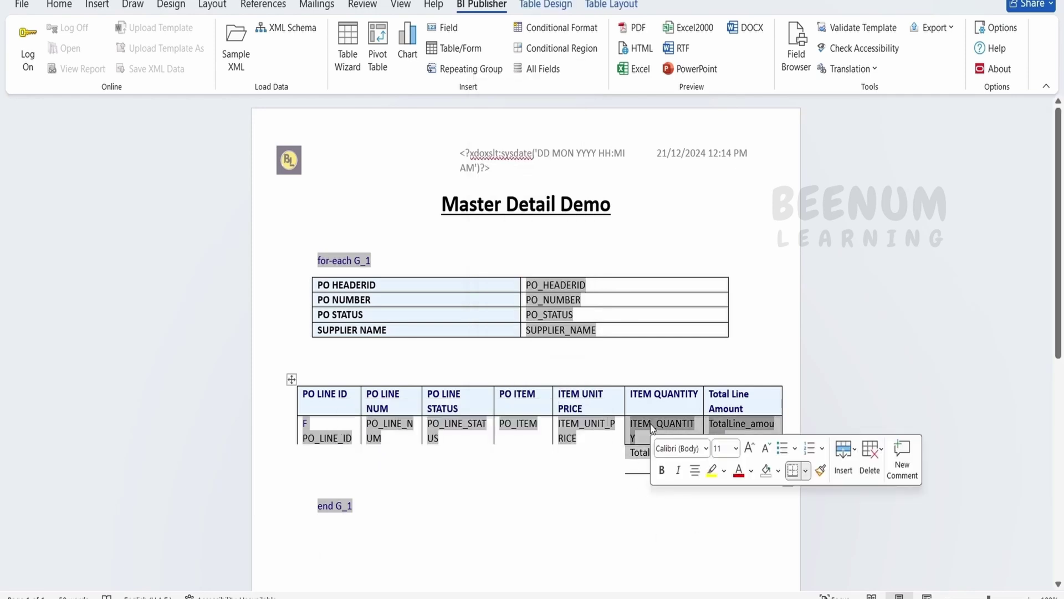
pyautogui.click(806, 470)
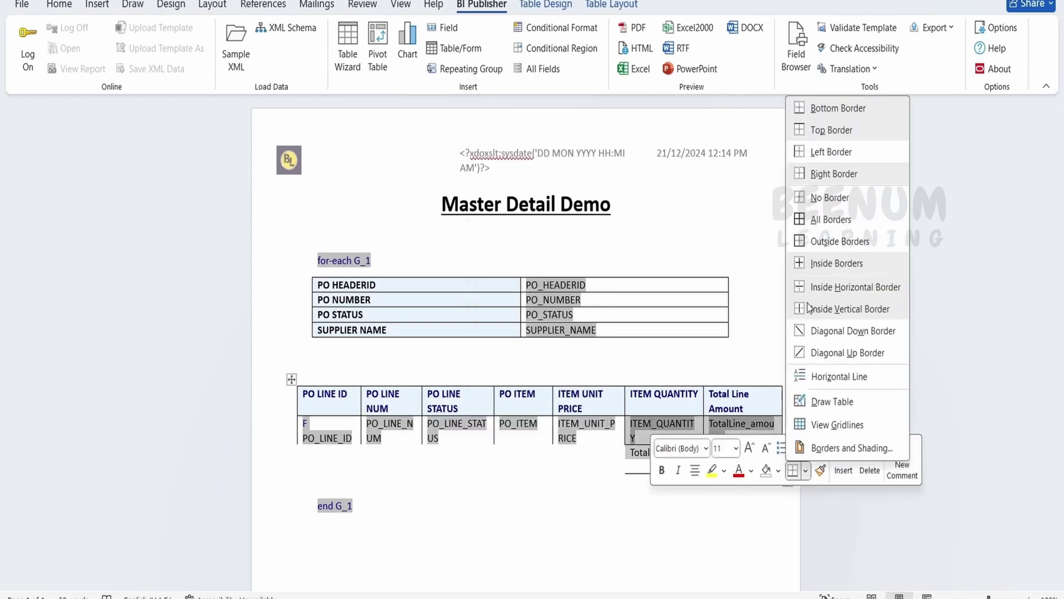
pyautogui.click(823, 221)
pyautogui.click(600, 464)
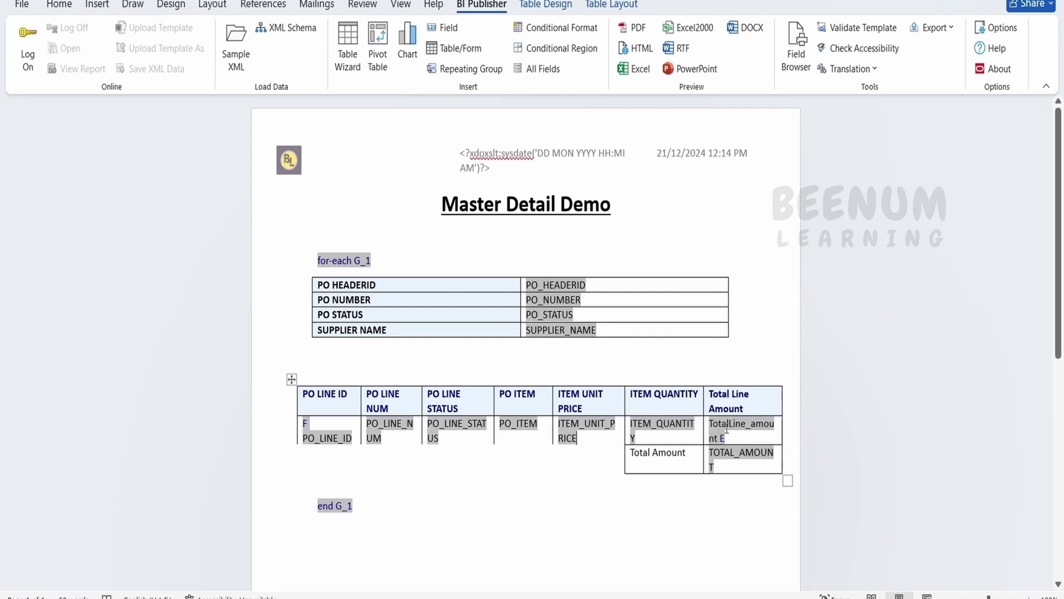
pyautogui.moveTo(740, 434); pyautogui.dragTo(310, 438)
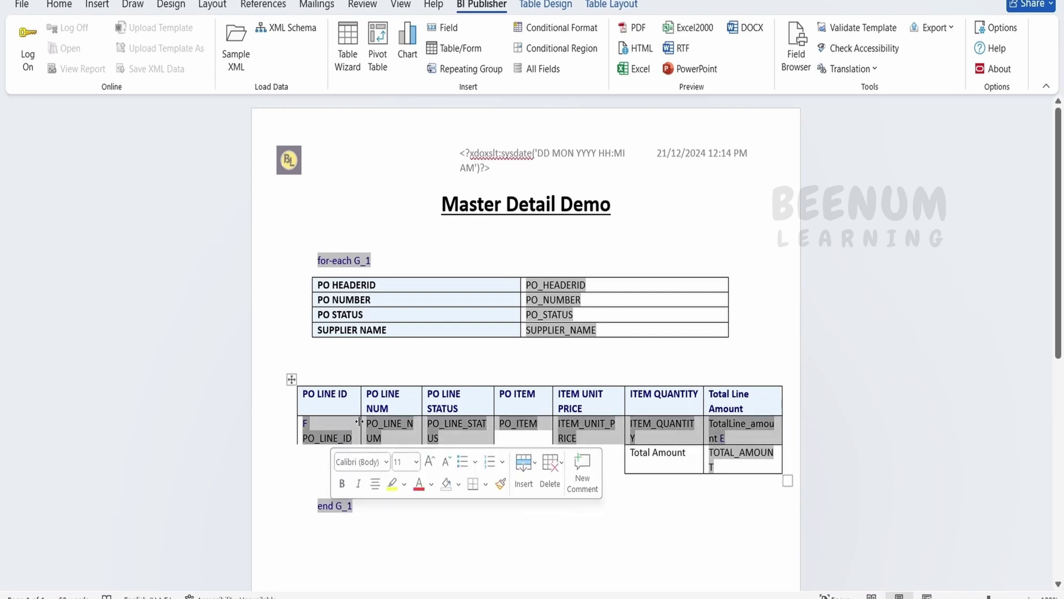
pyautogui.rightClick(604, 441)
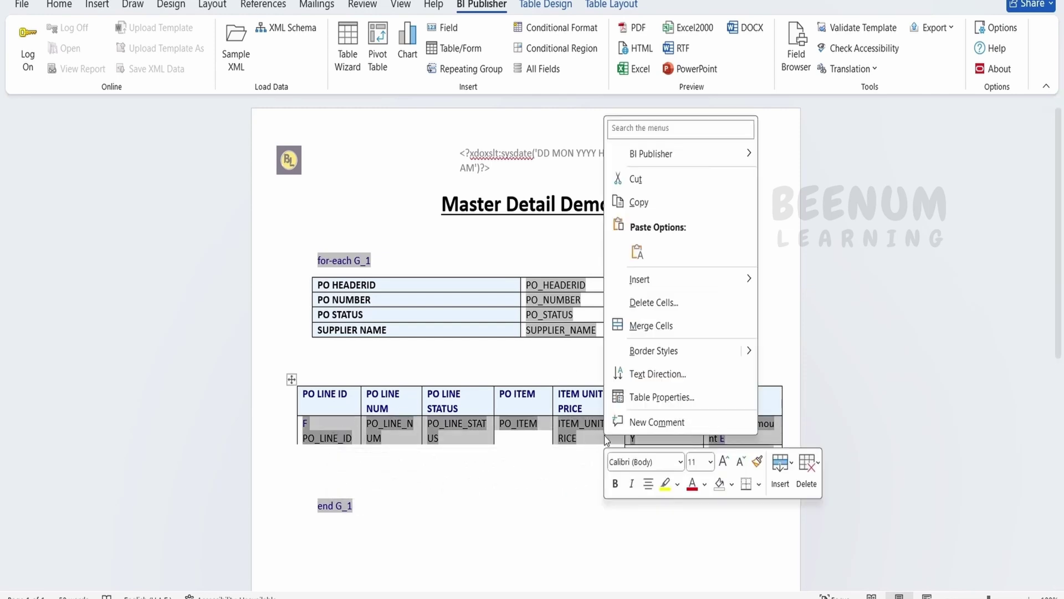
pyautogui.click(733, 484)
pyautogui.click(759, 484)
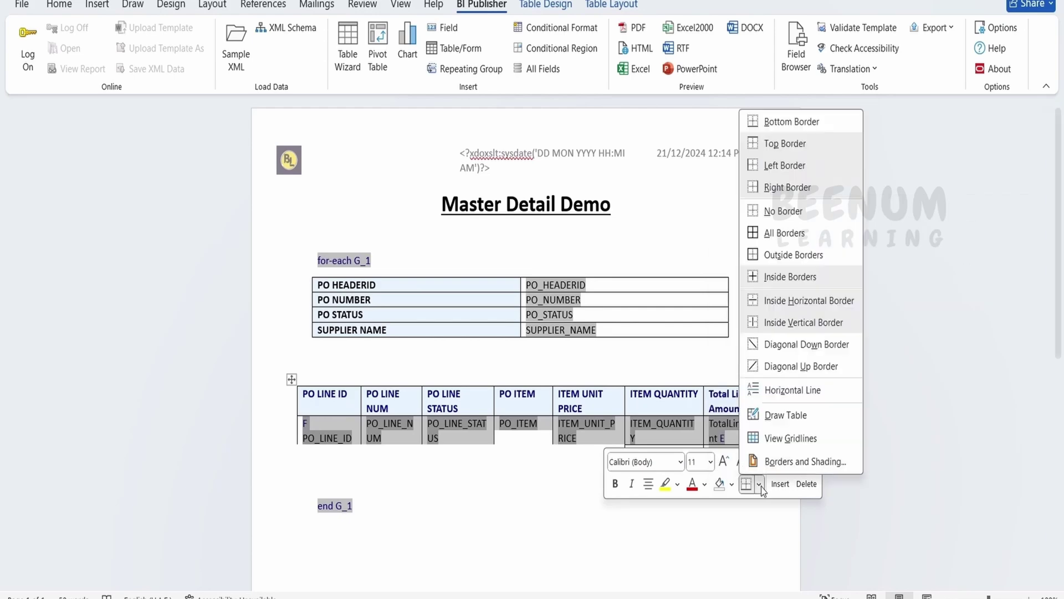
pyautogui.click(807, 344)
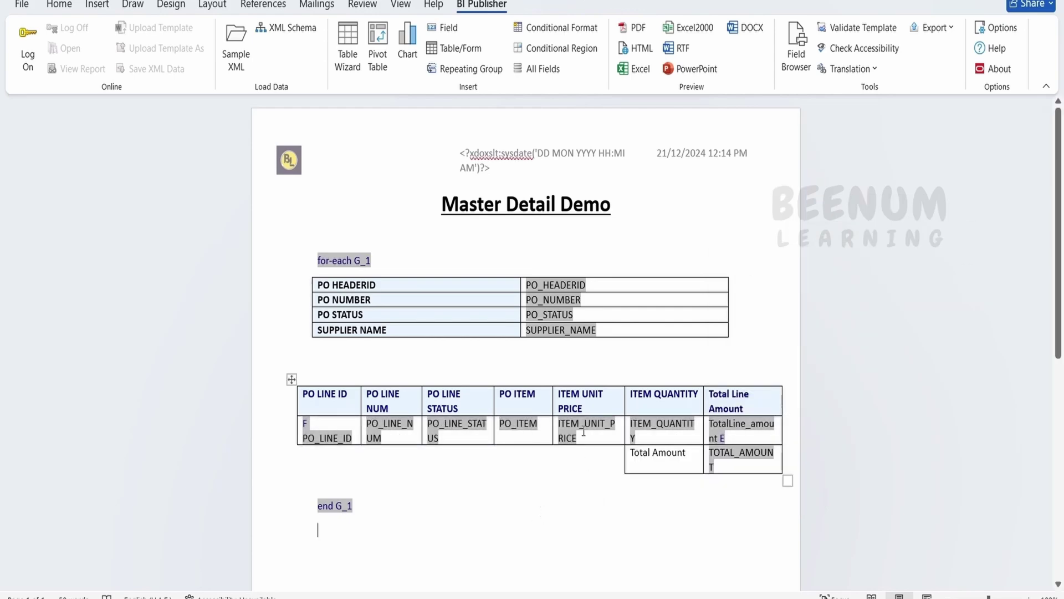
# - Preview the template as PDF, check the 54-page output totalling 2520, and return to Word
pyautogui.click(636, 31)
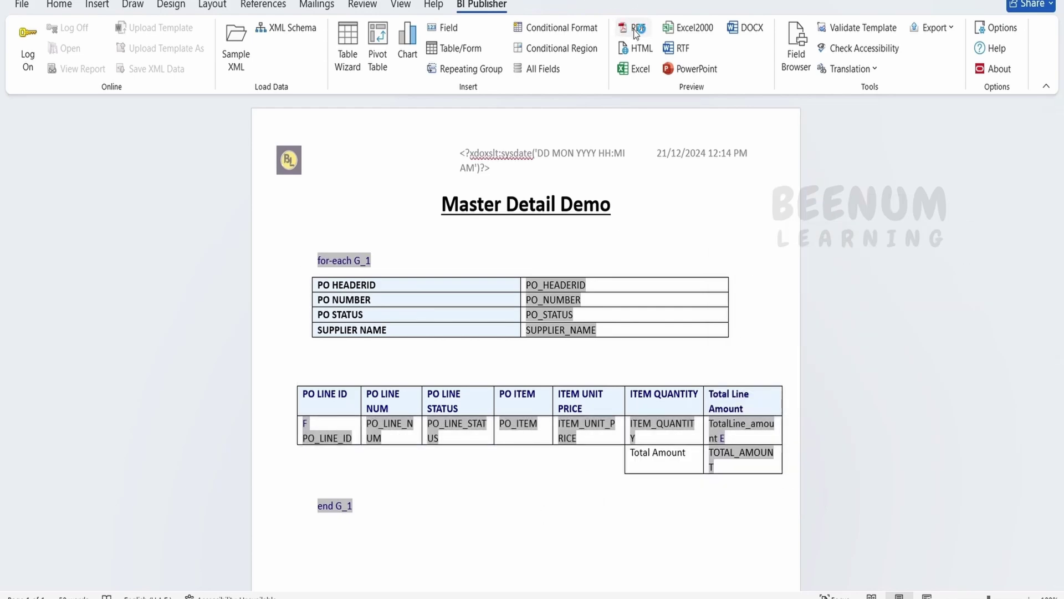
pyautogui.scroll(-10, 320, 466)
pyautogui.scroll(-10, 320, 467)
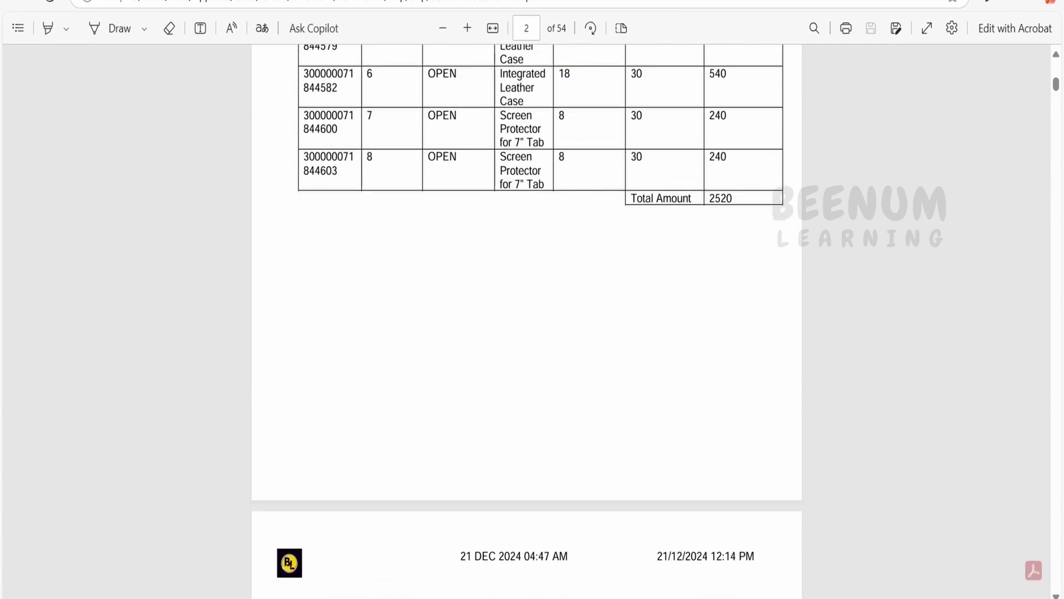
pyautogui.hotkey('alt', 'Tab')
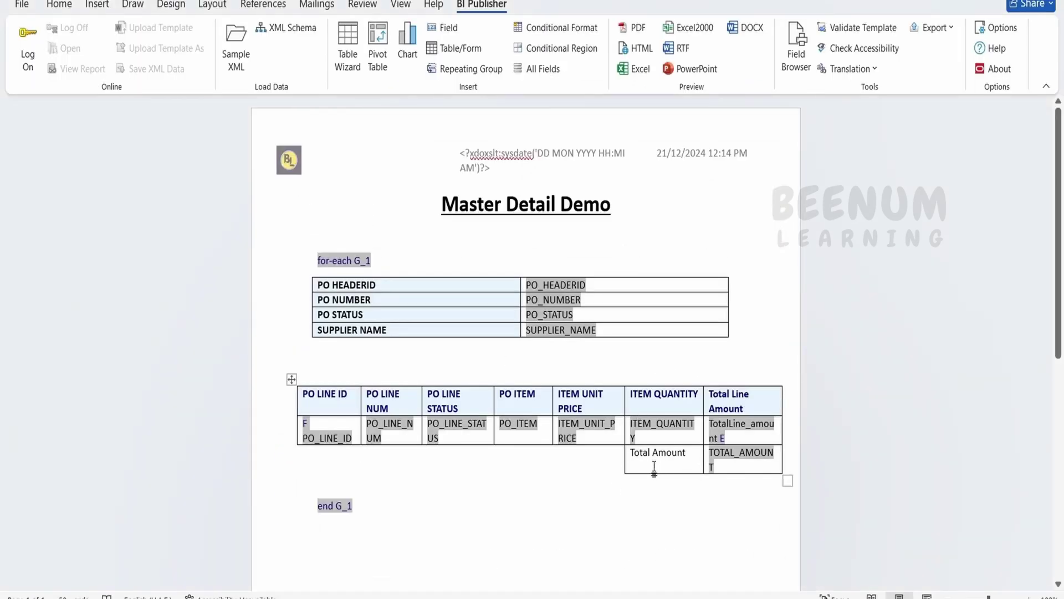
# - Type the label 'Total Amount (In Words):' on the blank line above end G_1
pyautogui.click(748, 482)
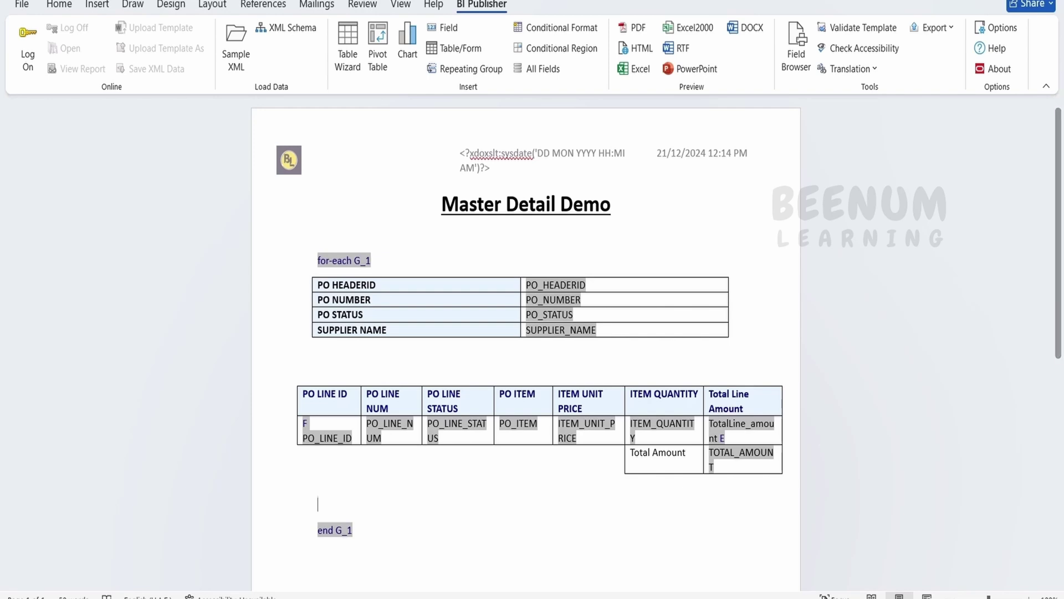
pyautogui.write('Total Amount (In Words)')
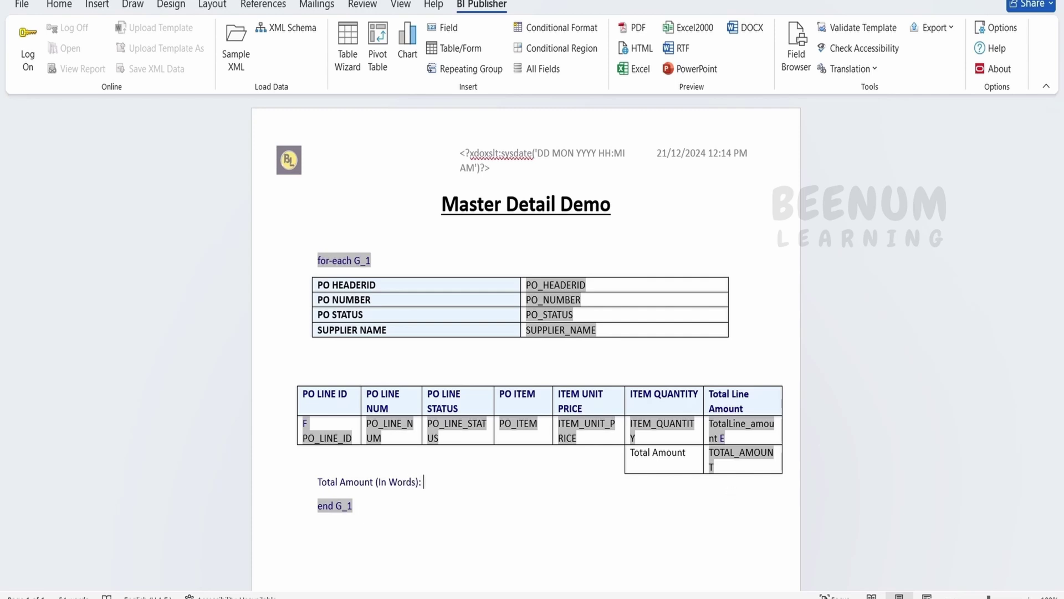
pyautogui.write(':')
pyautogui.hotkey('alt', 'Tab')
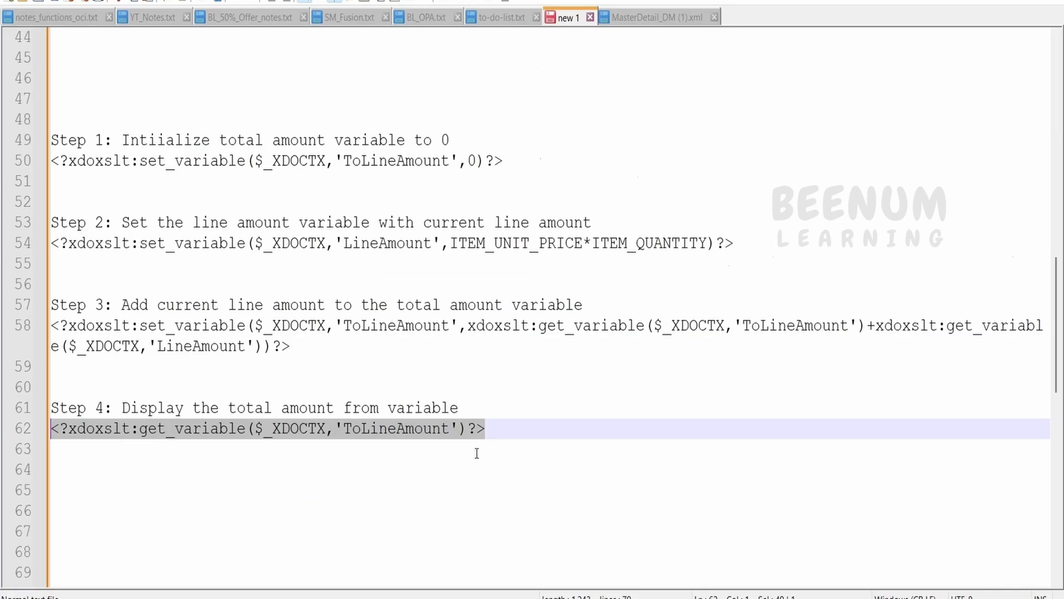
# - Copy the line-79 toCheckNumber expression that spells the ToLineAmount total in USD words
pyautogui.scroll(-5, 477, 455)
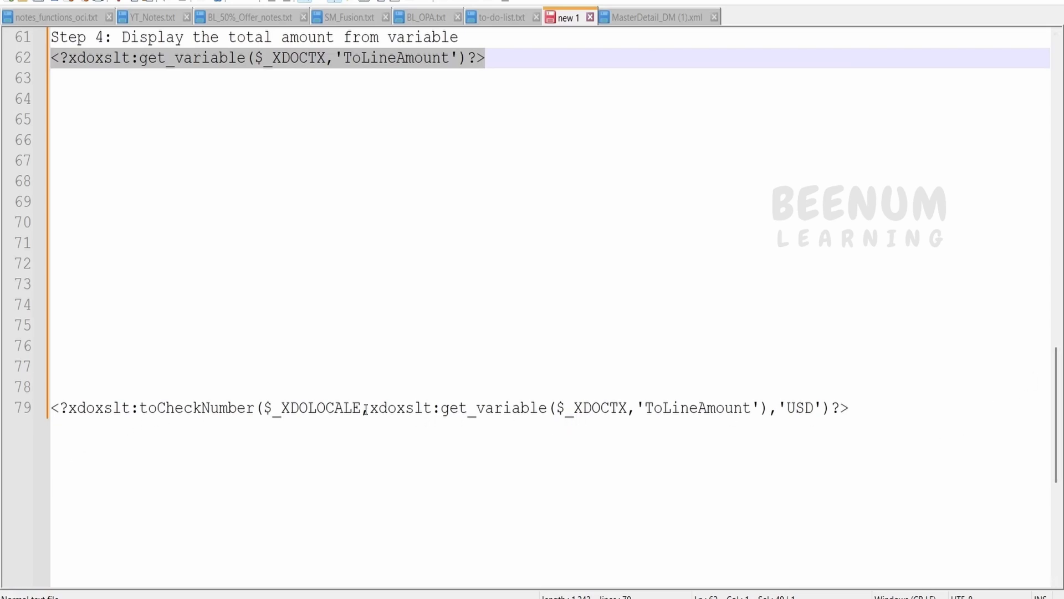
pyautogui.moveTo(374, 409); pyautogui.dragTo(767, 404)
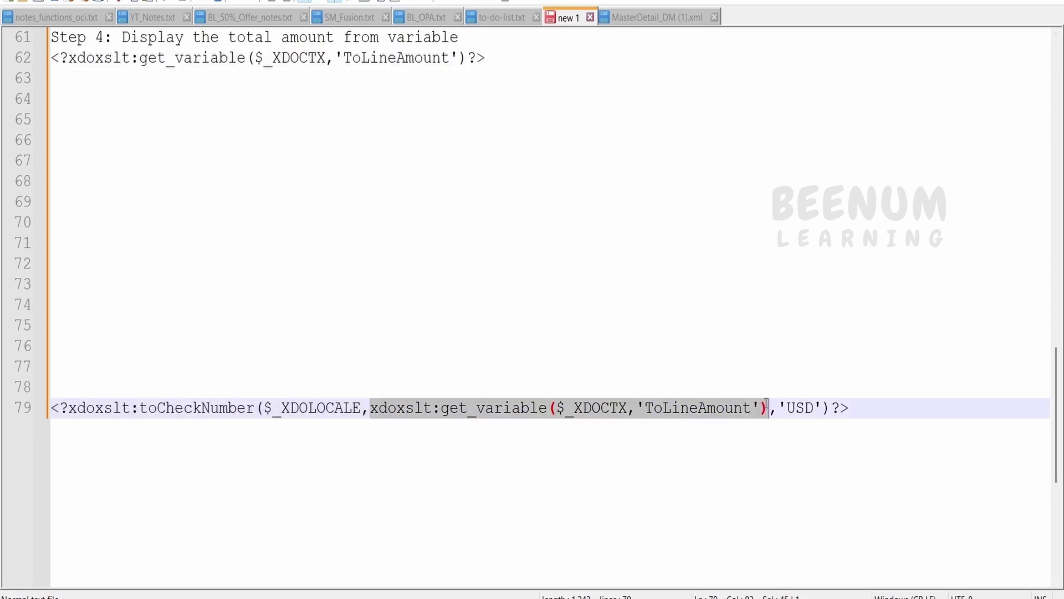
pyautogui.scroll(2, 515, 255)
pyautogui.doubleClick(797, 534)
pyautogui.press('End')
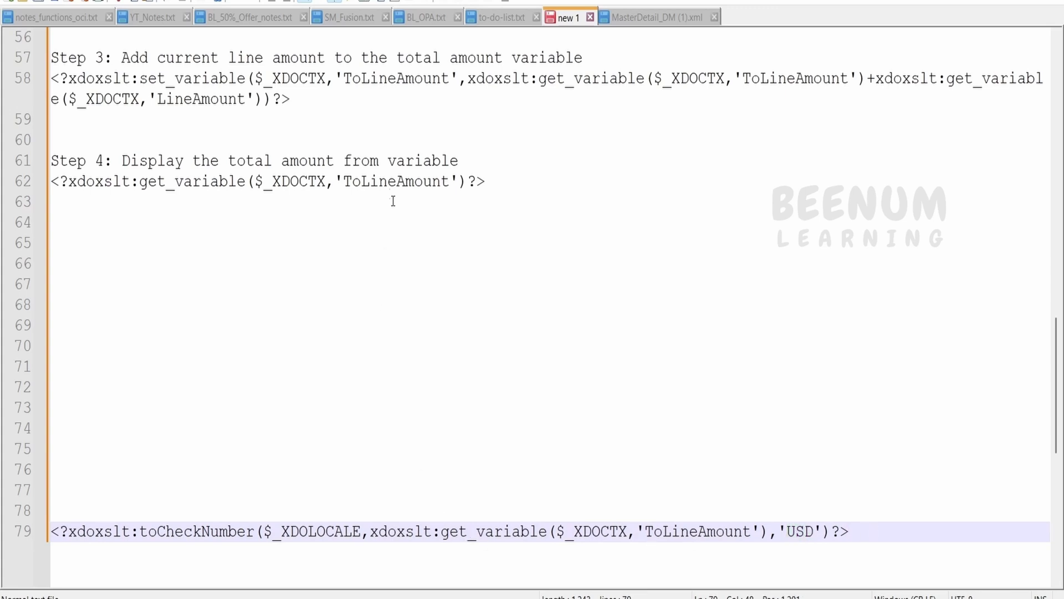
pyautogui.doubleClick(396, 181)
pyautogui.scroll(-3, 556, 355)
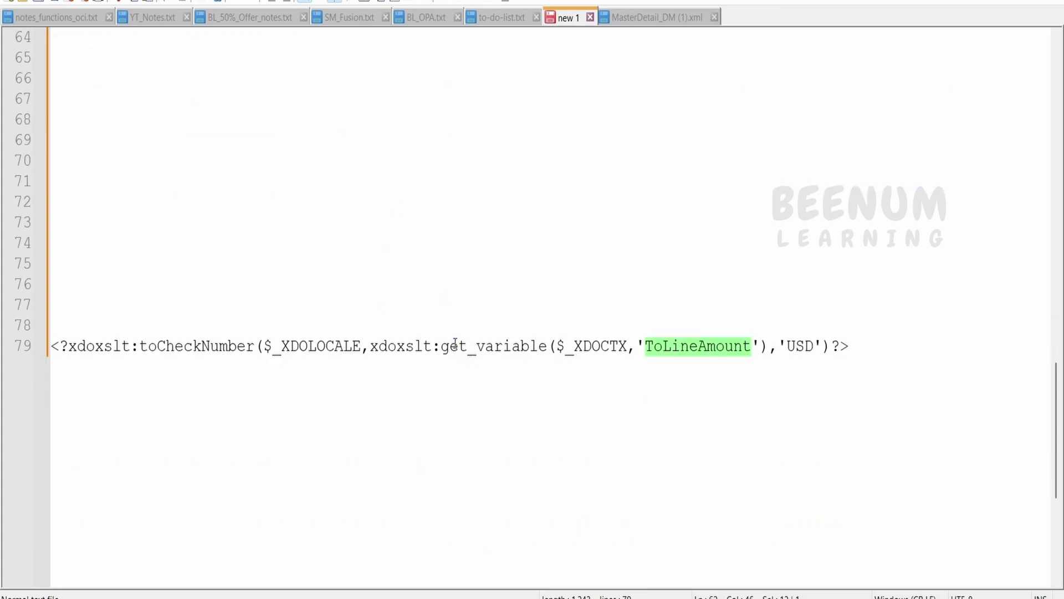
pyautogui.doubleClick(455, 345)
pyautogui.moveTo(876, 346); pyautogui.dragTo(1, 355)
pyautogui.hotkey('ctrl', 'c')
pyautogui.hotkey('alt', 'Tab')
pyautogui.click(460, 484)
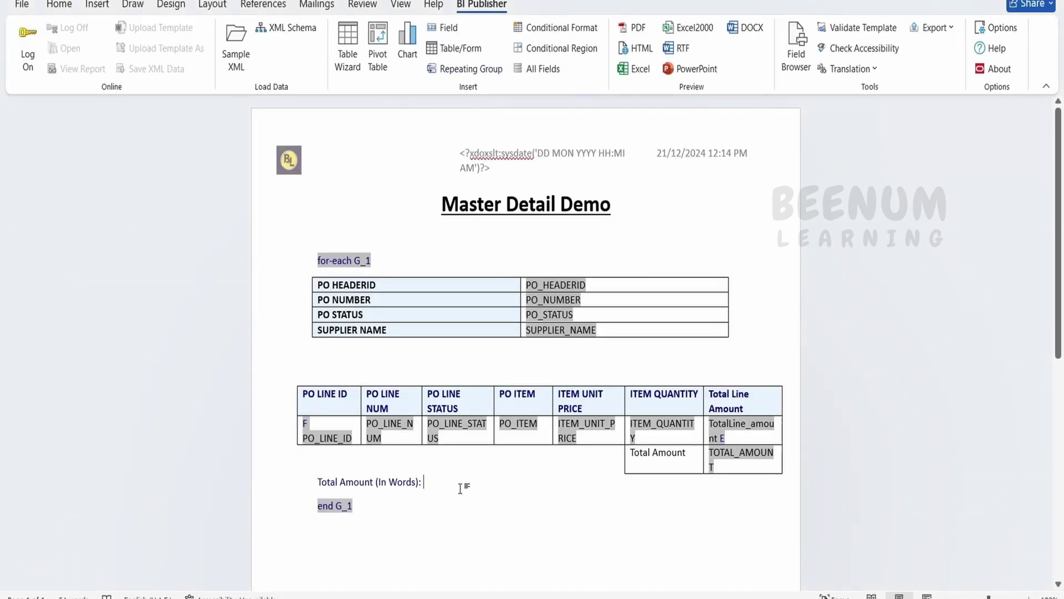
# - Paste a field after the in-words label and set its display text to Total_amount_words
pyautogui.click(445, 439)
pyautogui.click(435, 488)
pyautogui.hotkey('ctrl', 'v')
pyautogui.doubleClick(447, 482)
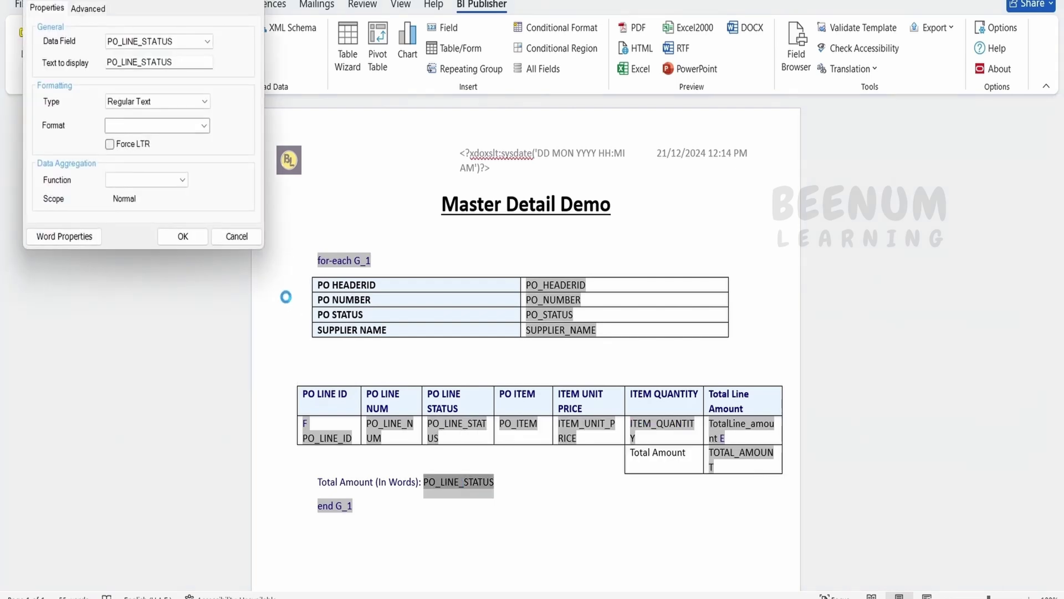
pyautogui.doubleClick(138, 62)
pyautogui.write('T')
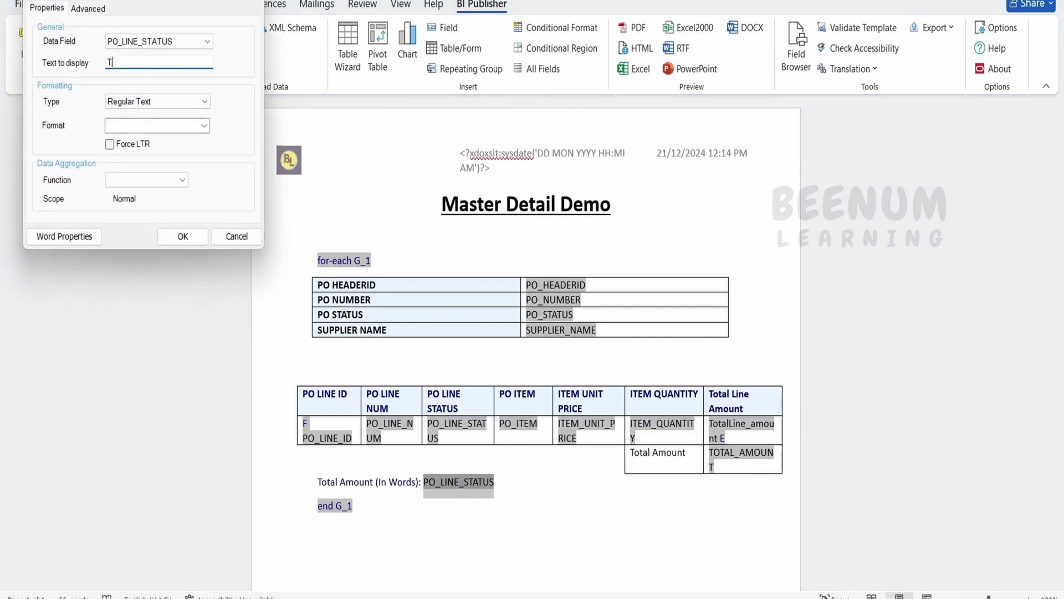
pyautogui.write('otal_amount_words')
# - Replace the field's PO_LINE_STATUS code with the xdoxslt:toCheckNumber USD expression and confirm
pyautogui.click(88, 8)
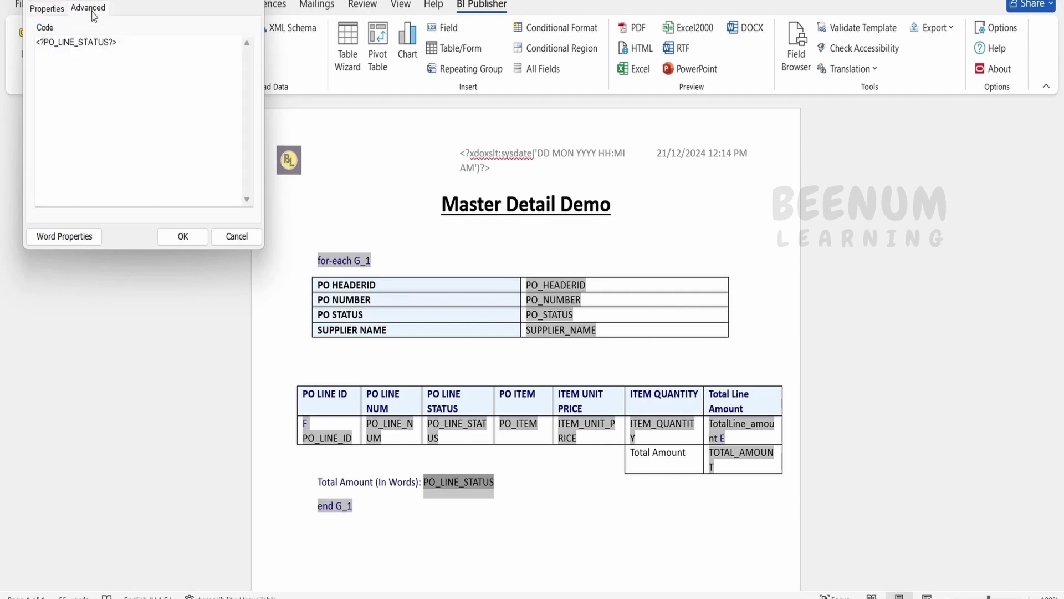
pyautogui.moveTo(189, 1); pyautogui.dragTo(582, 244)
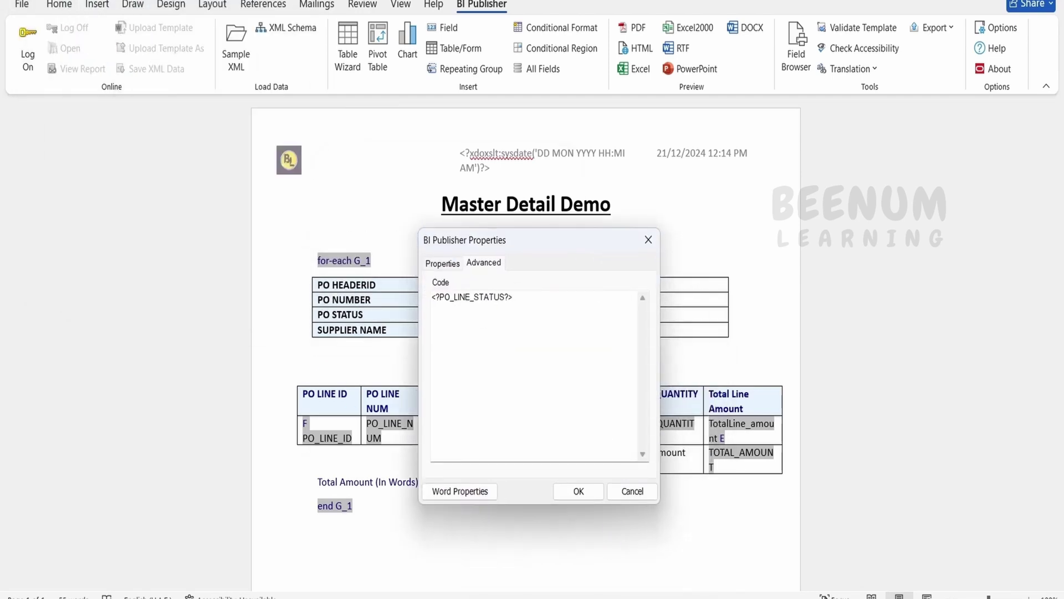
pyautogui.hotkey('alt', 'Tab')
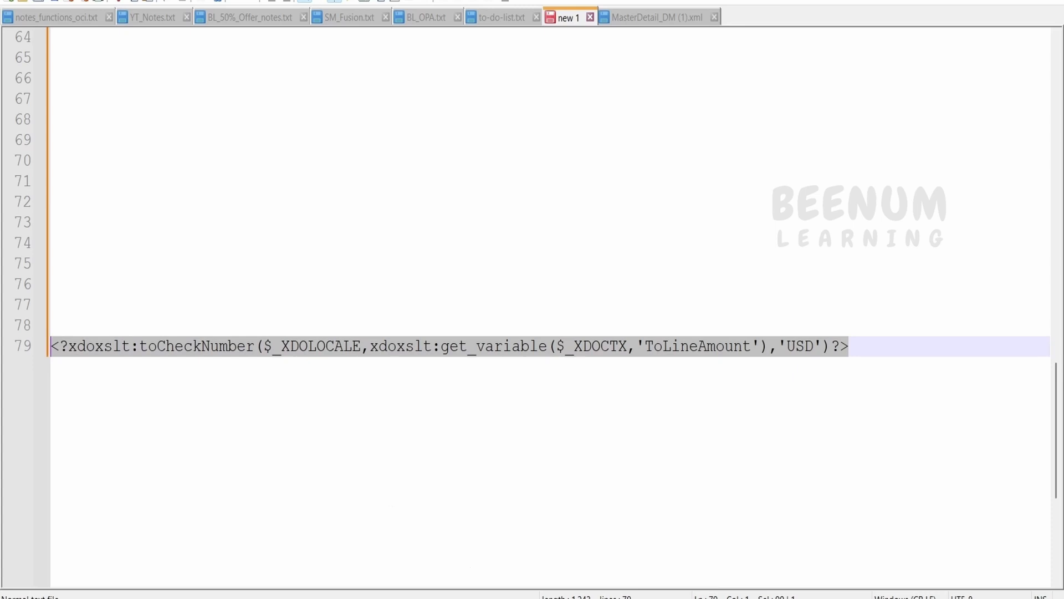
pyautogui.hotkey('alt', 'Tab')
pyautogui.click(513, 332)
pyautogui.hotkey('ctrl', 'a')
pyautogui.hotkey('ctrl', 'v')
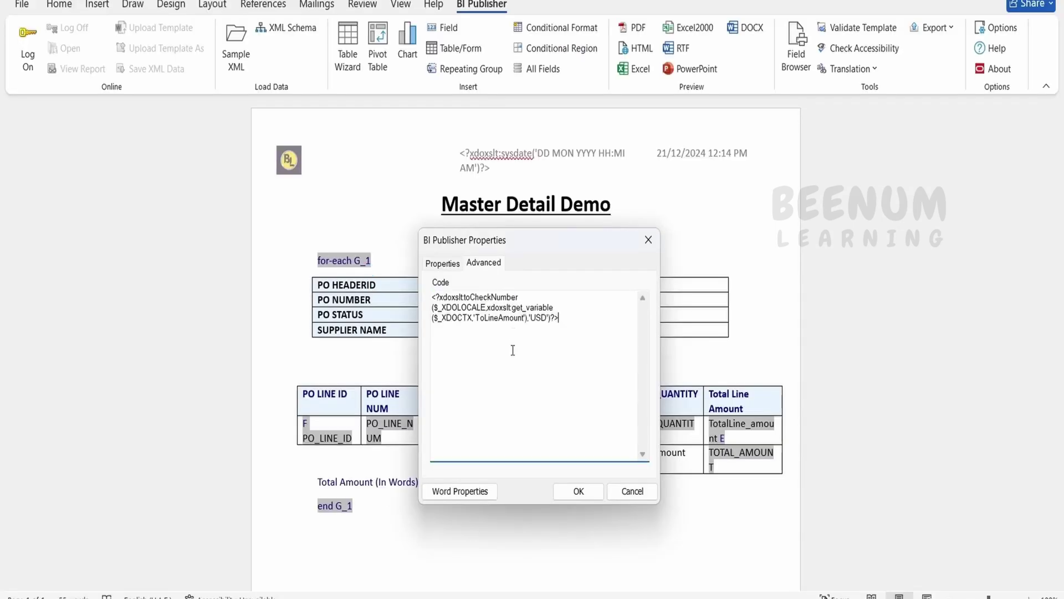
pyautogui.click(580, 489)
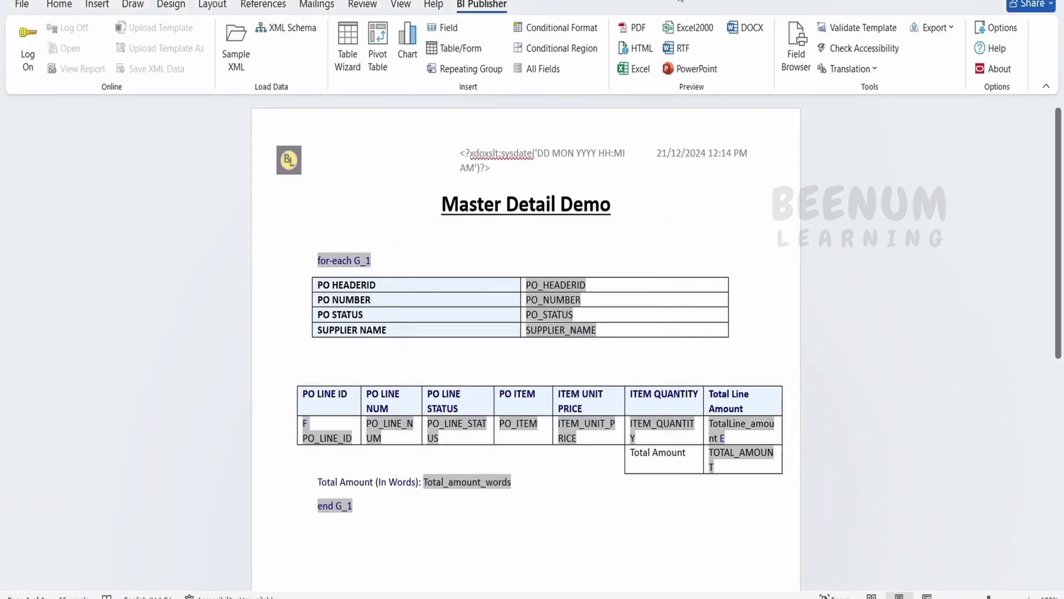
# - Preview the PDF and confirm totals are spelled out, e.g. 'Two hundred fifty-eight and xx/100'
pyautogui.click(642, 31)
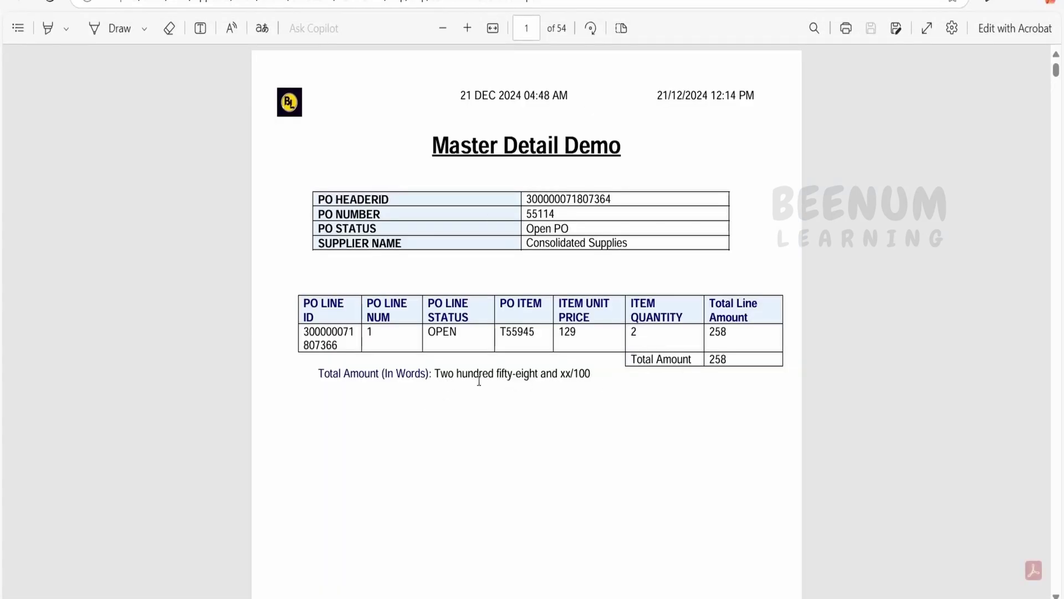
pyautogui.scroll(-20, 479, 380)
pyautogui.scroll(-3, 513, 377)
pyautogui.scroll(3, 561, 331)
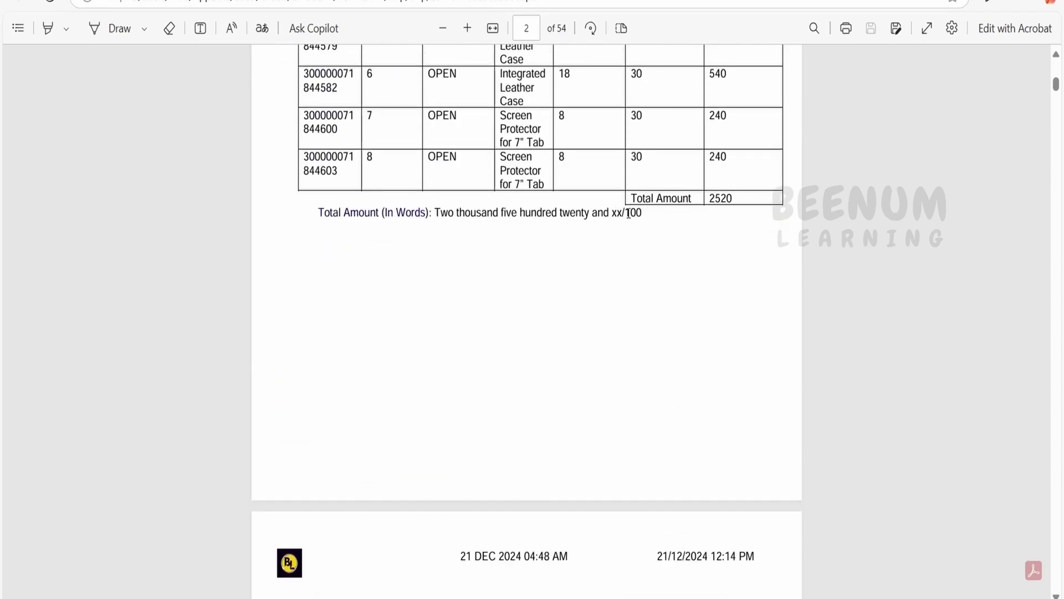
pyautogui.scroll(-20, 613, 310)
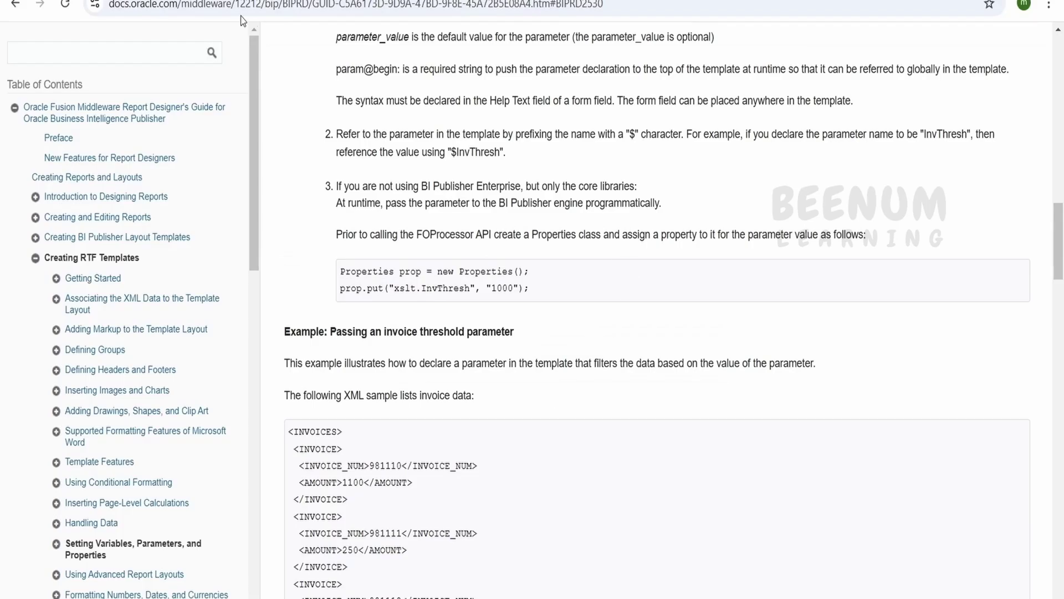
pyautogui.click(241, 16)
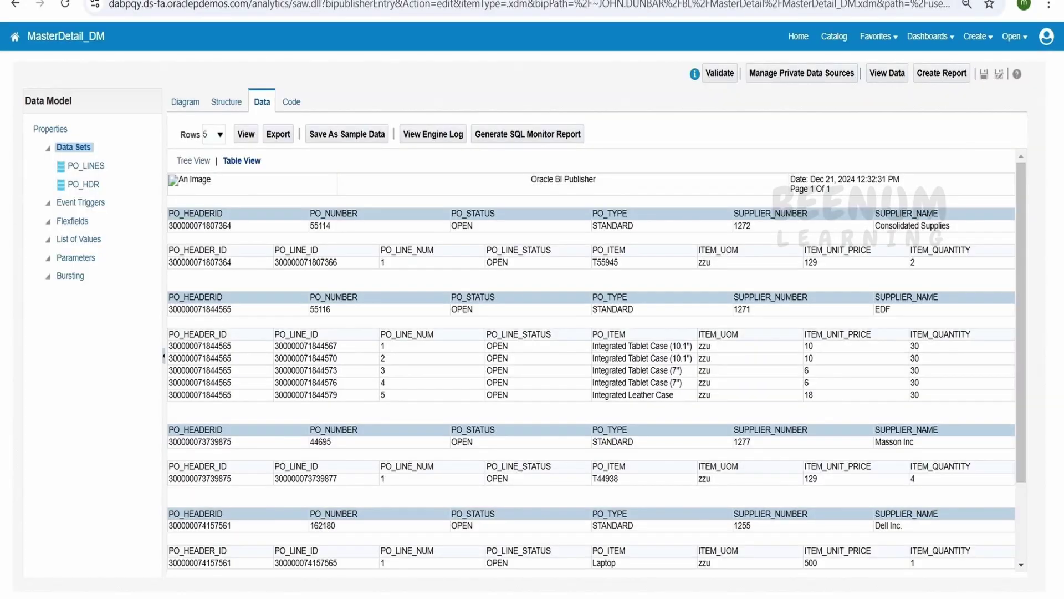
# - Create a report from MasterDetail_DM with the Report Editor and save it as MasterDetail_REPORT2
pyautogui.click(955, 75)
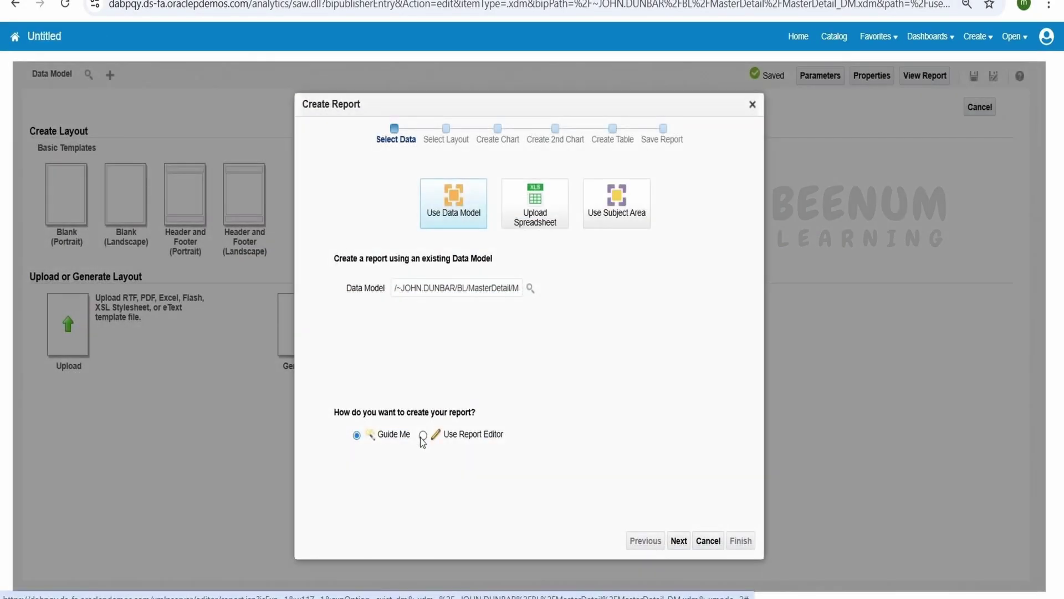
pyautogui.click(423, 435)
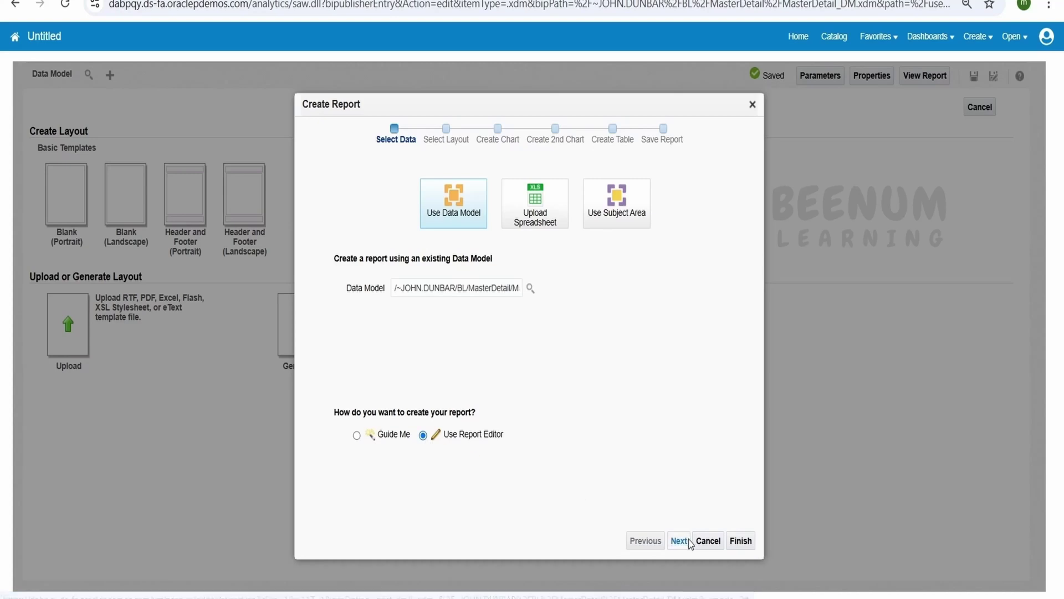
pyautogui.click(741, 541)
pyautogui.press('BackSpace')
pyautogui.write('2')
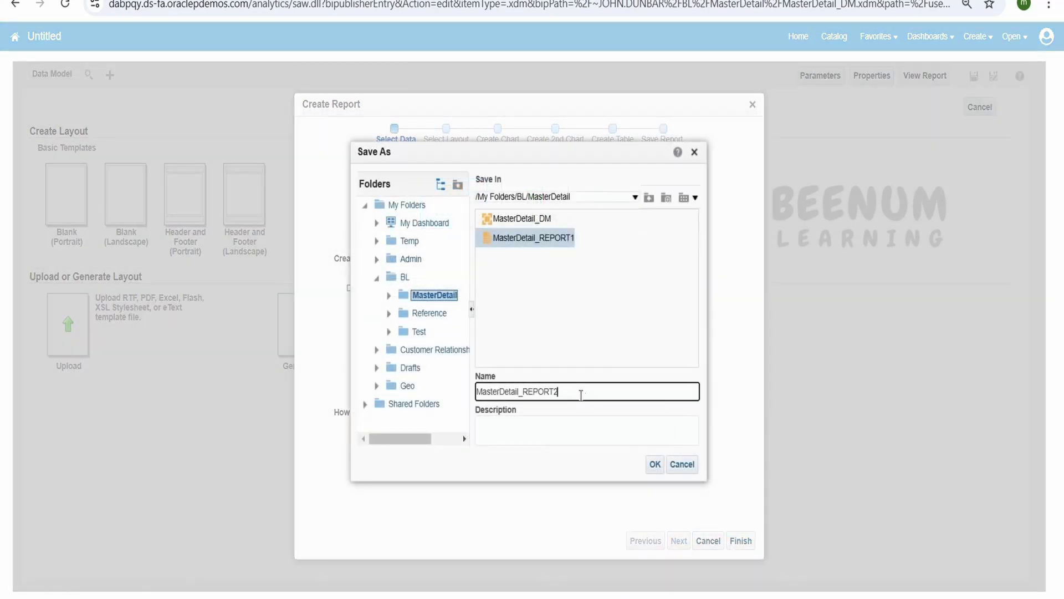
pyautogui.click(652, 466)
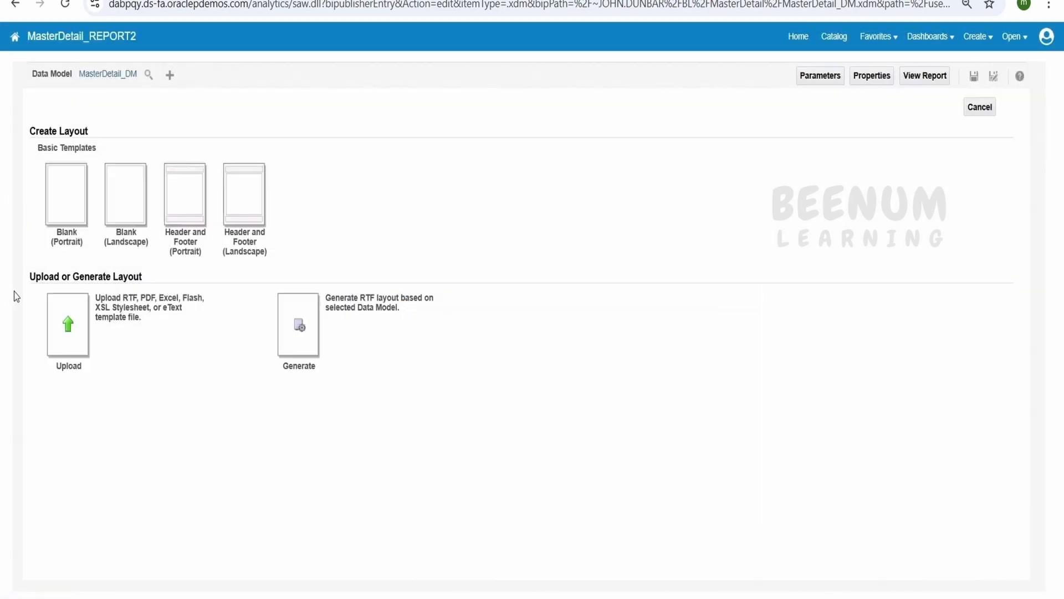
# - Upload MasterDetail_RTF.rtf as RTF Template layout rtftemplate2 with locale English (United States)
pyautogui.click(69, 331)
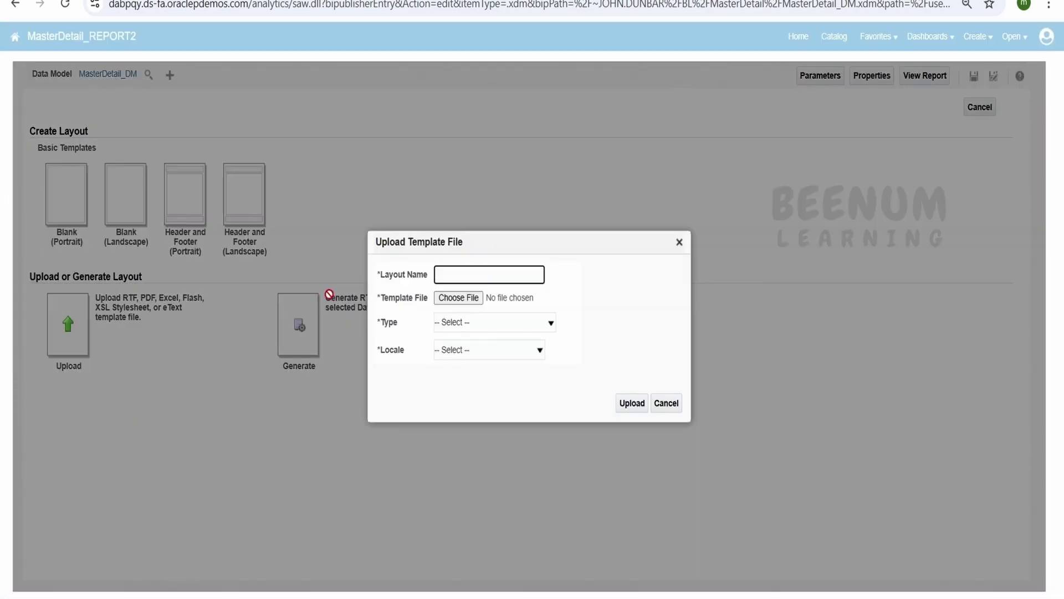
pyautogui.click(472, 300)
pyautogui.click(388, 183)
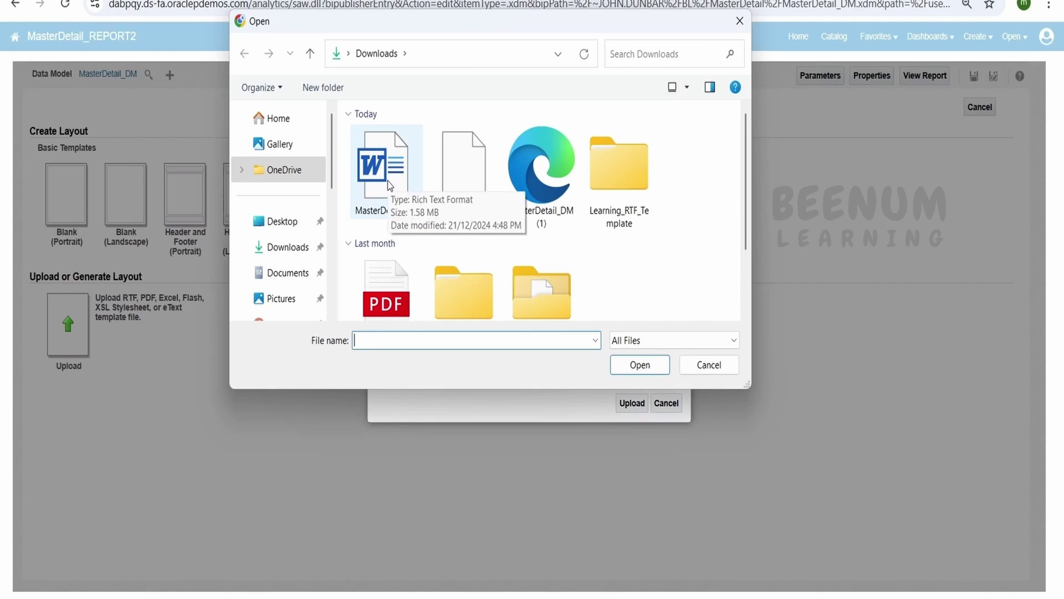
pyautogui.click(639, 366)
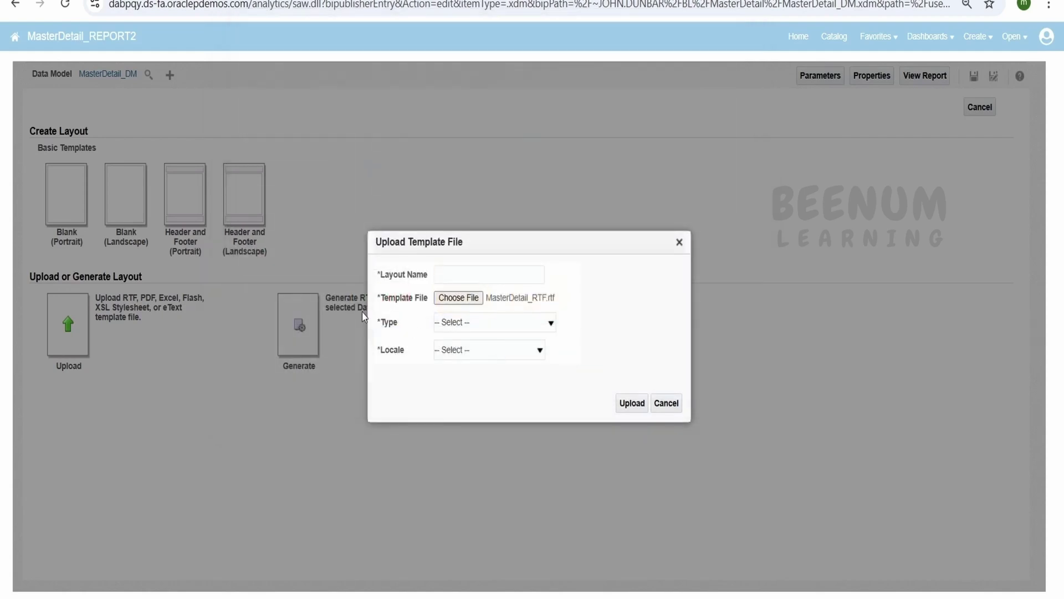
pyautogui.click(488, 274)
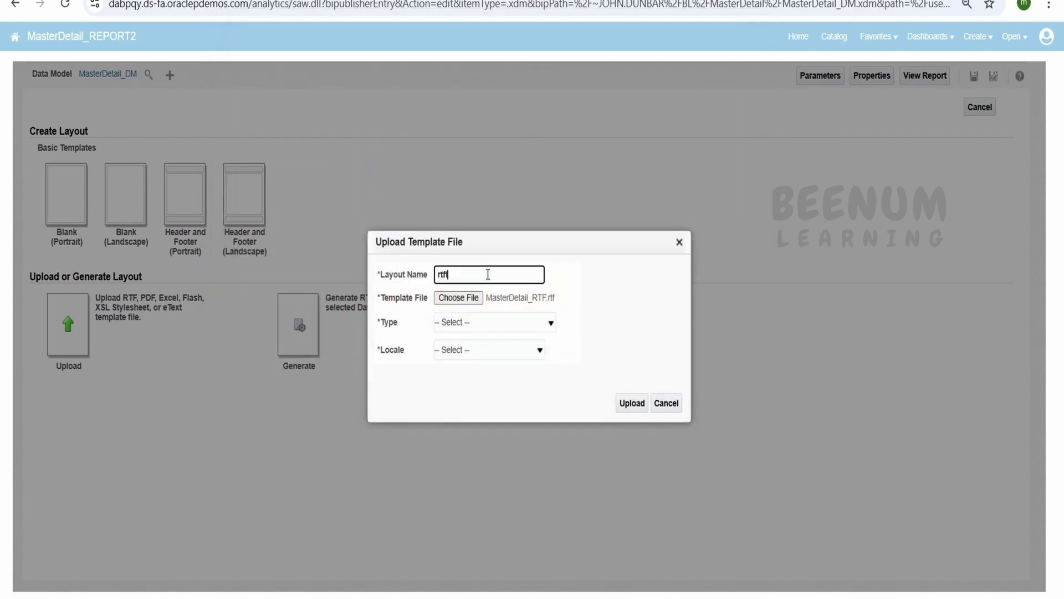
pyautogui.click(458, 323)
pyautogui.click(465, 362)
pyautogui.click(471, 350)
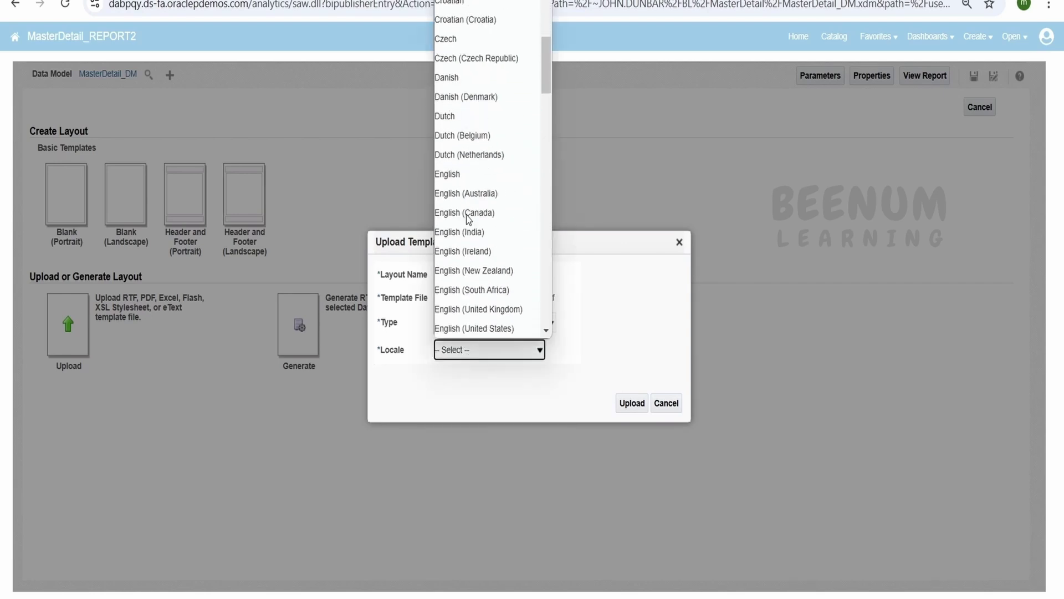
pyautogui.scroll(-3, 466, 220)
pyautogui.click(498, 167)
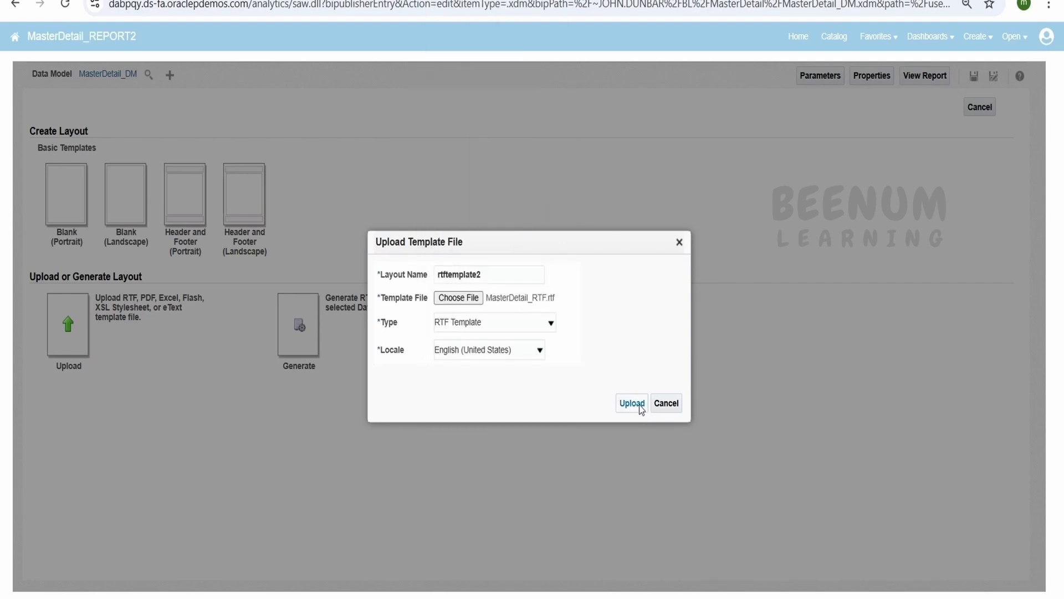
pyautogui.click(632, 403)
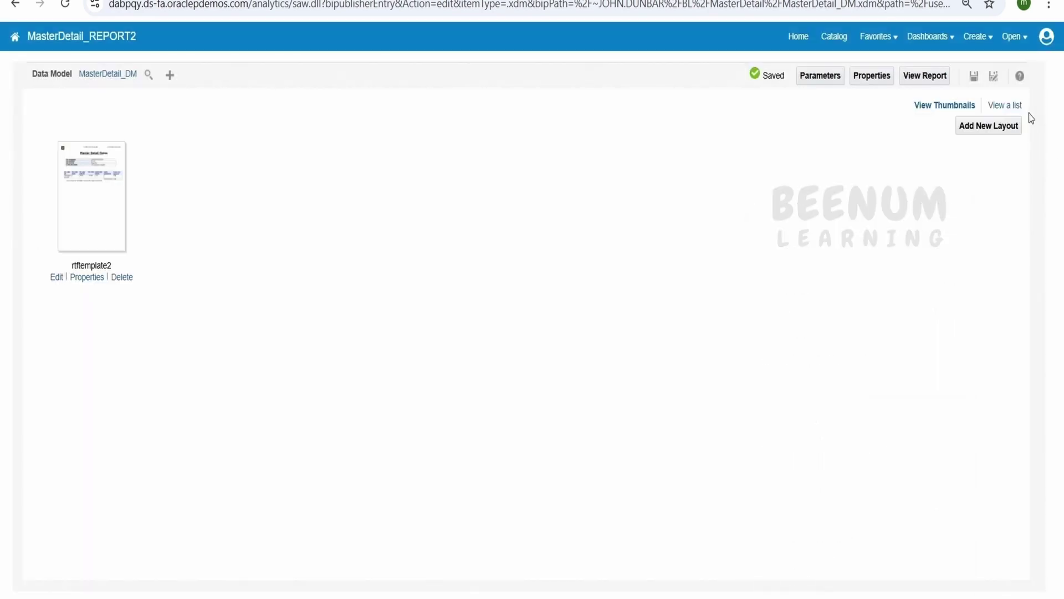
# - Make PDF the layout's default output format and view the report
pyautogui.click(1008, 104)
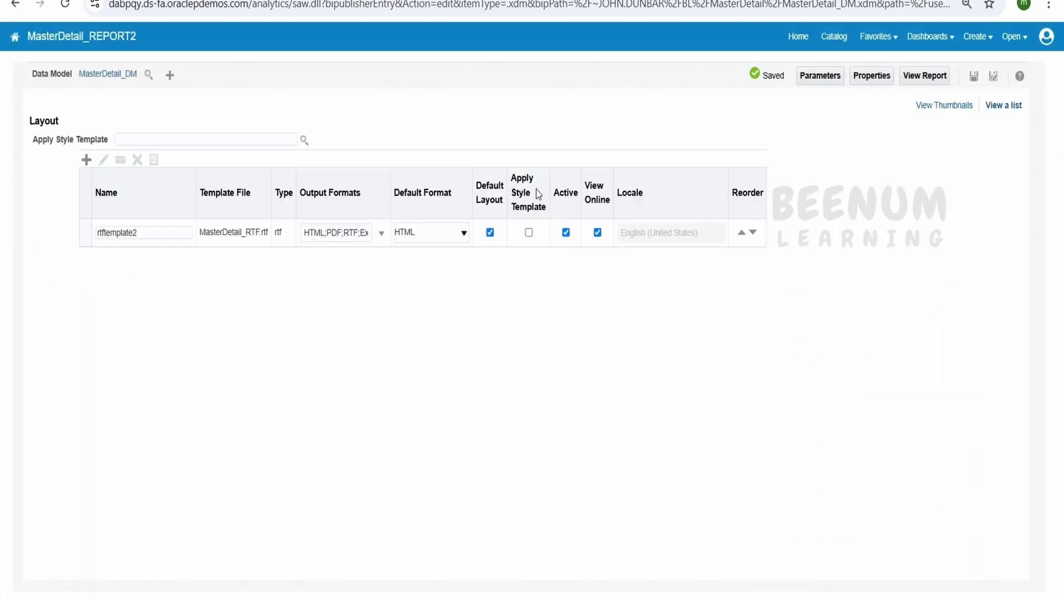
pyautogui.click(426, 235)
pyautogui.click(410, 272)
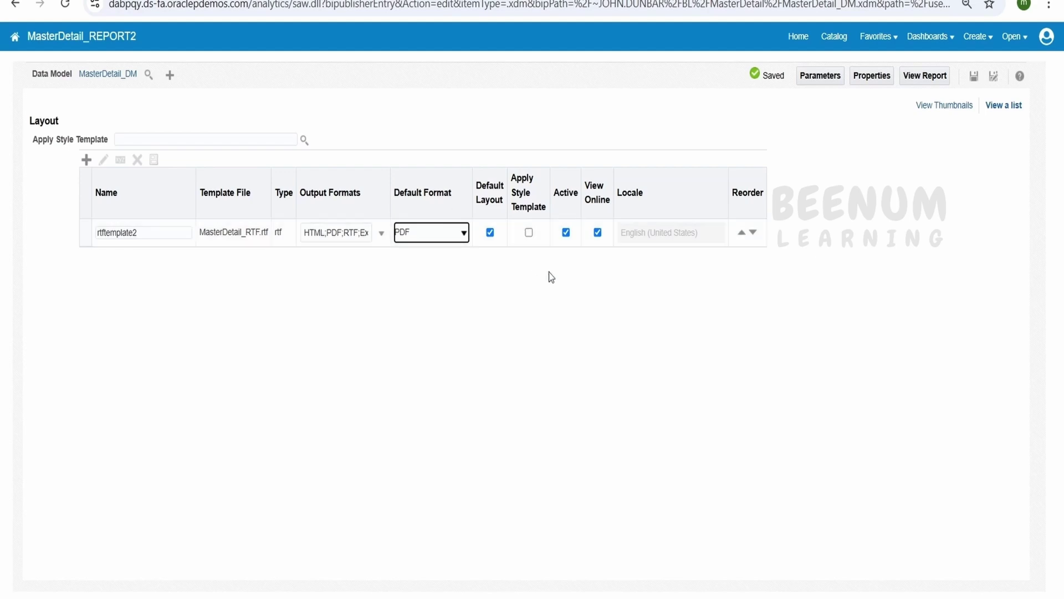
pyautogui.click(920, 79)
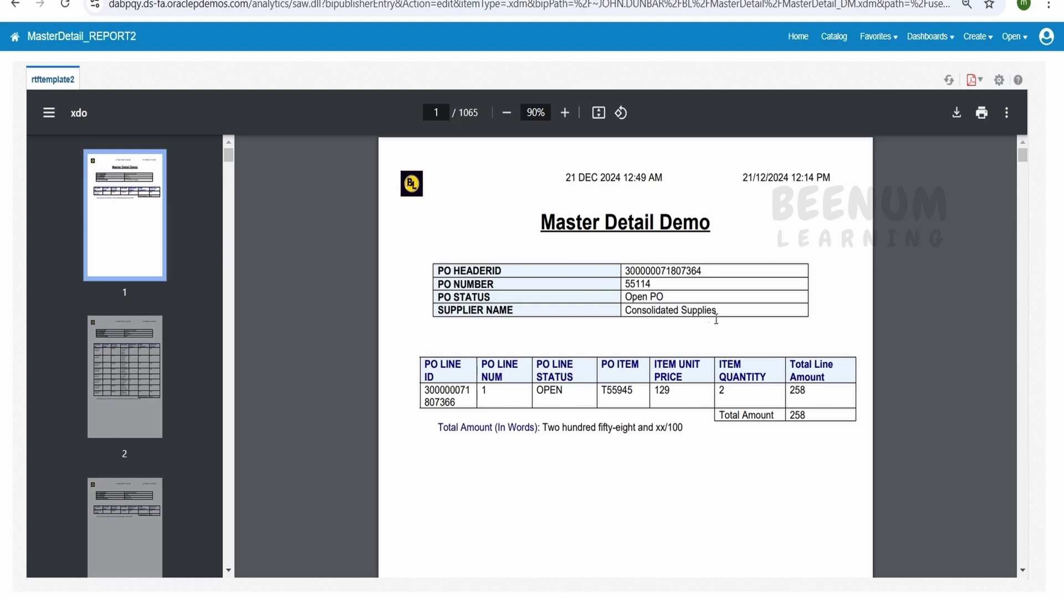
# - Scroll the 1065-page PDF output down to the second PO's Integrated Tablet Case lines
pyautogui.scroll(-2, 751, 333)
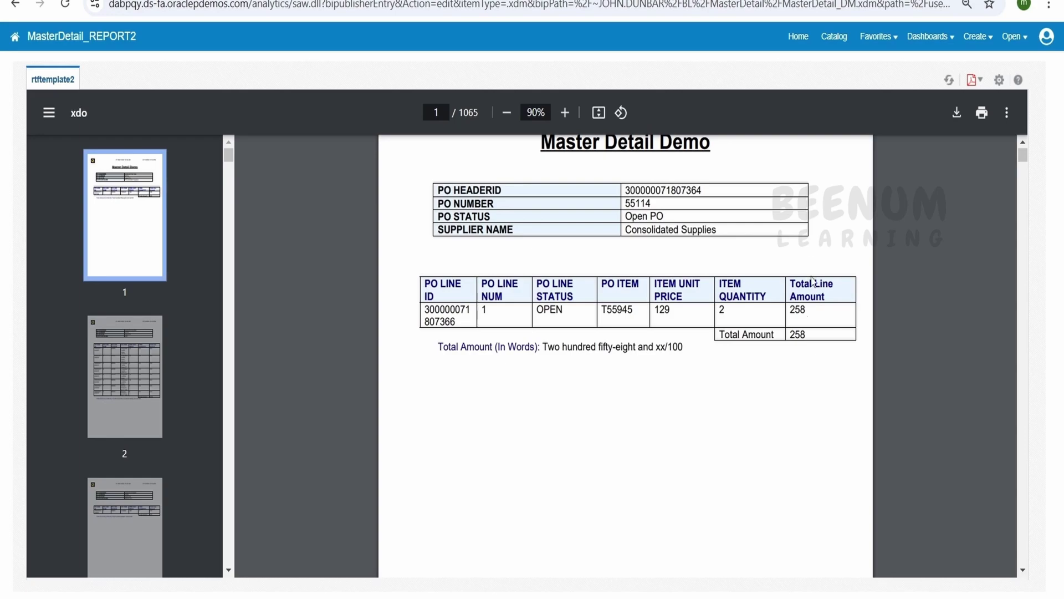
pyautogui.scroll(-15, 649, 371)
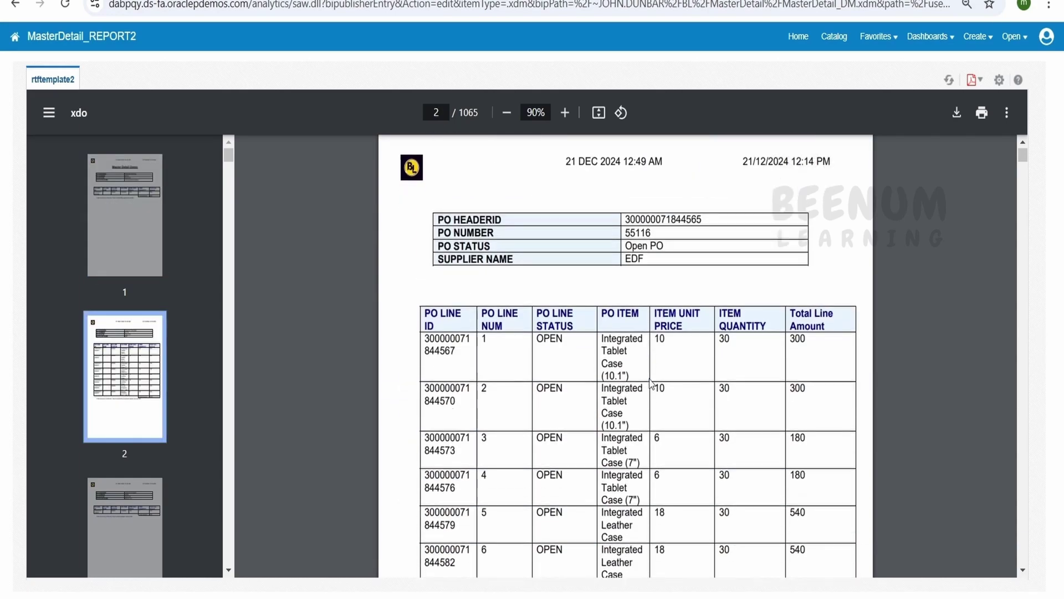
pyautogui.scroll(-10, 650, 379)
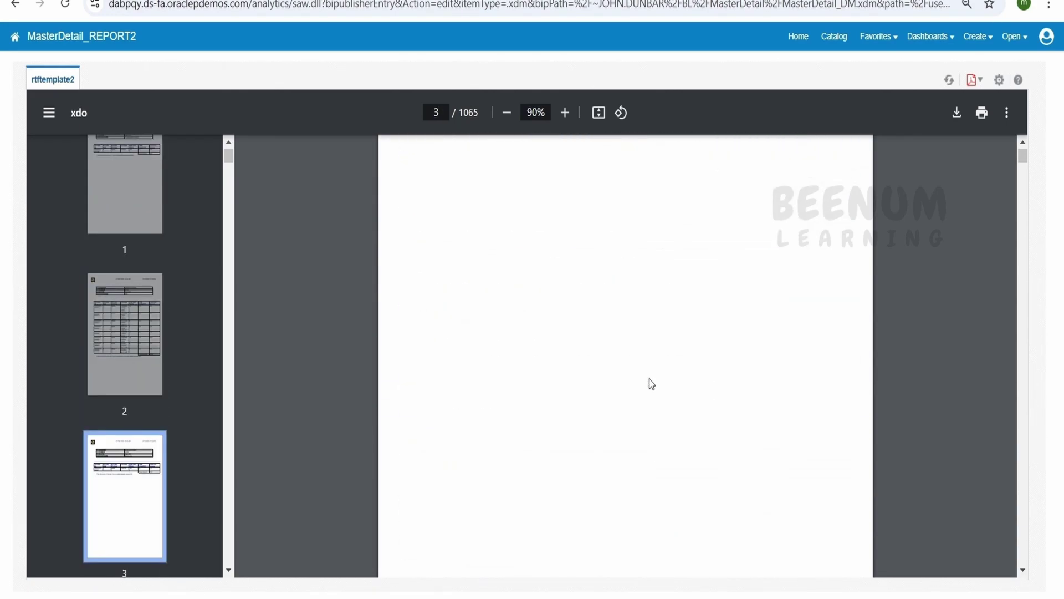